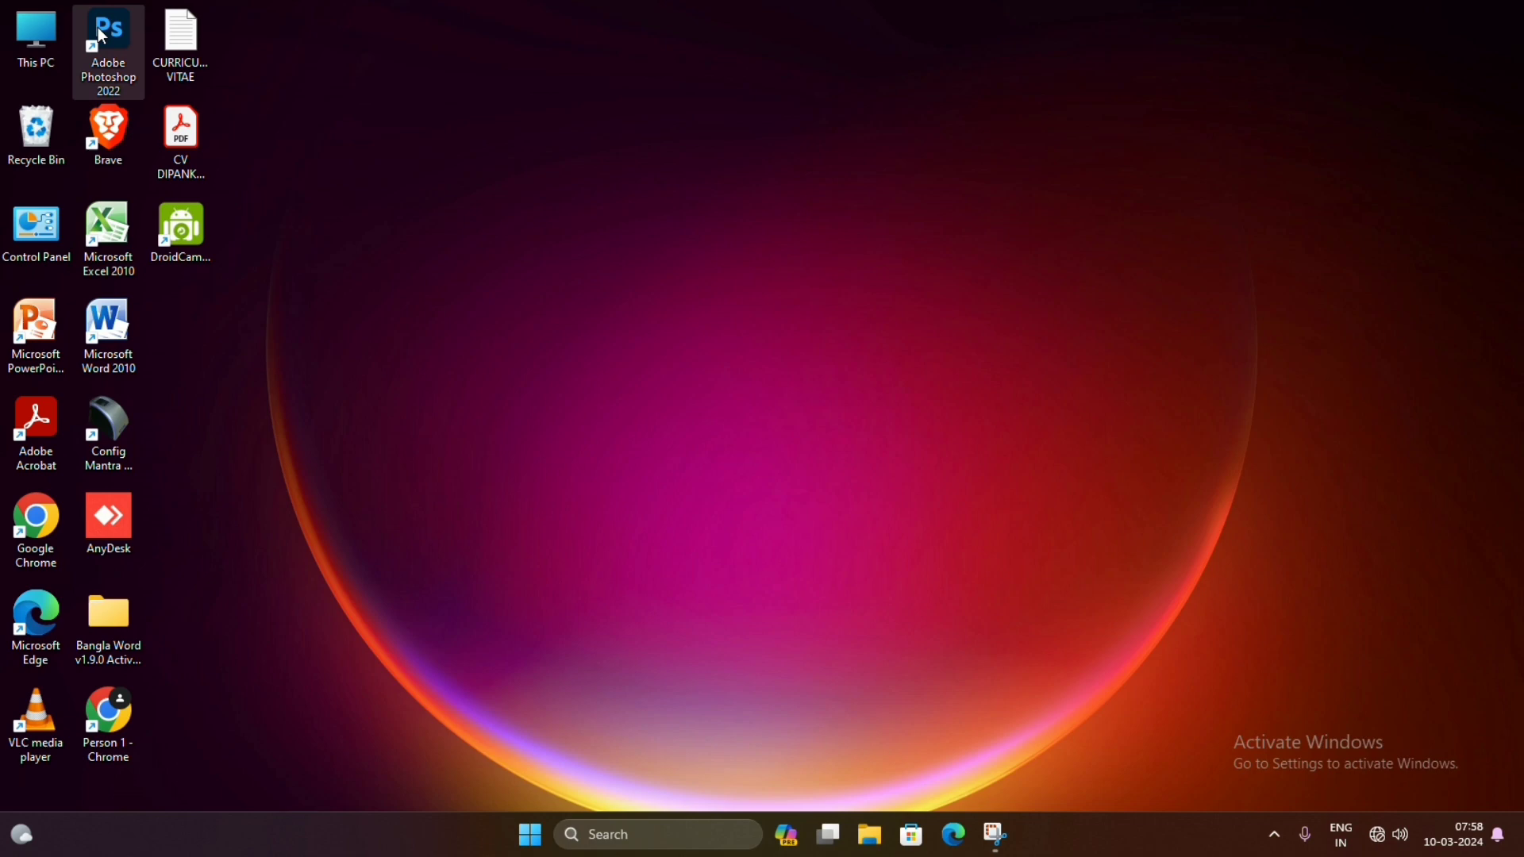
Launch Adobe Photoshop from its desktop icon
{"action": "double_click", "coordinate": [98, 27]}
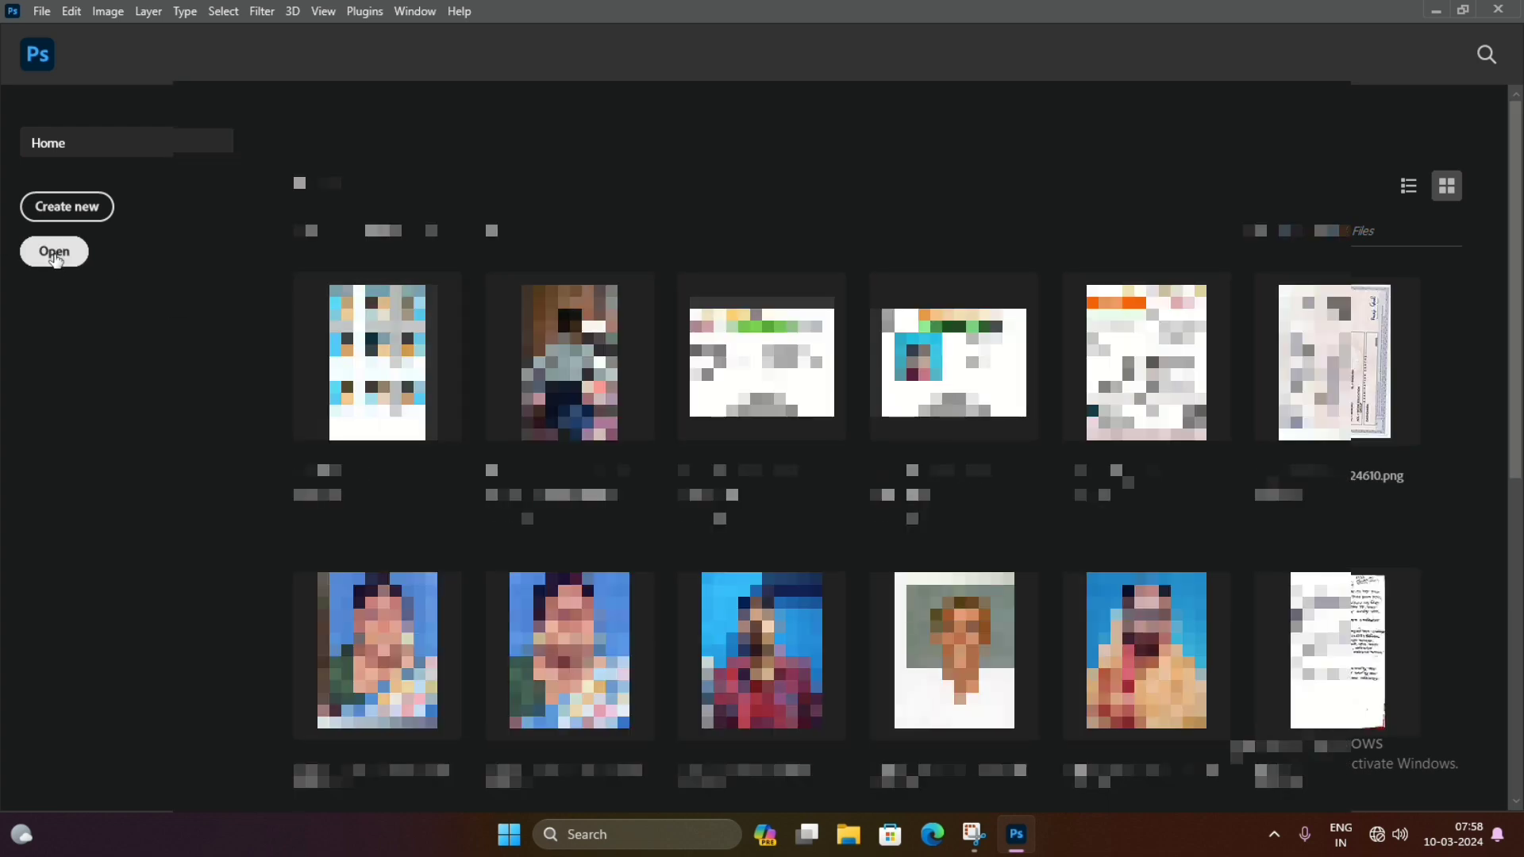
Open the 280×372 px portrait img20240310_07430910.png from the Pictures folder
{"action": "left_click", "coordinate": [53, 251]}
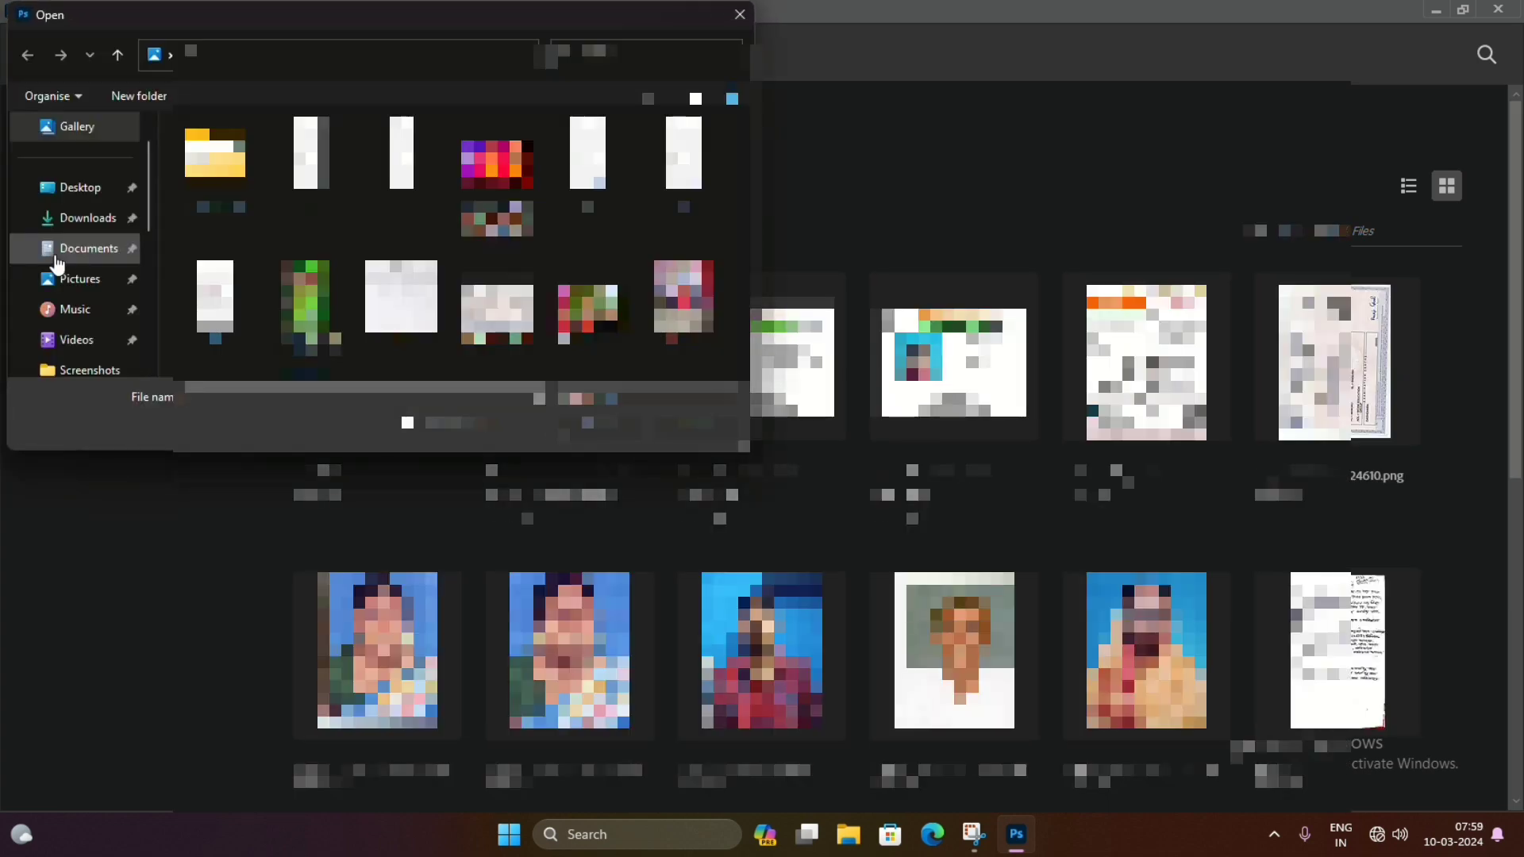
{"action": "left_click", "coordinate": [68, 295]}
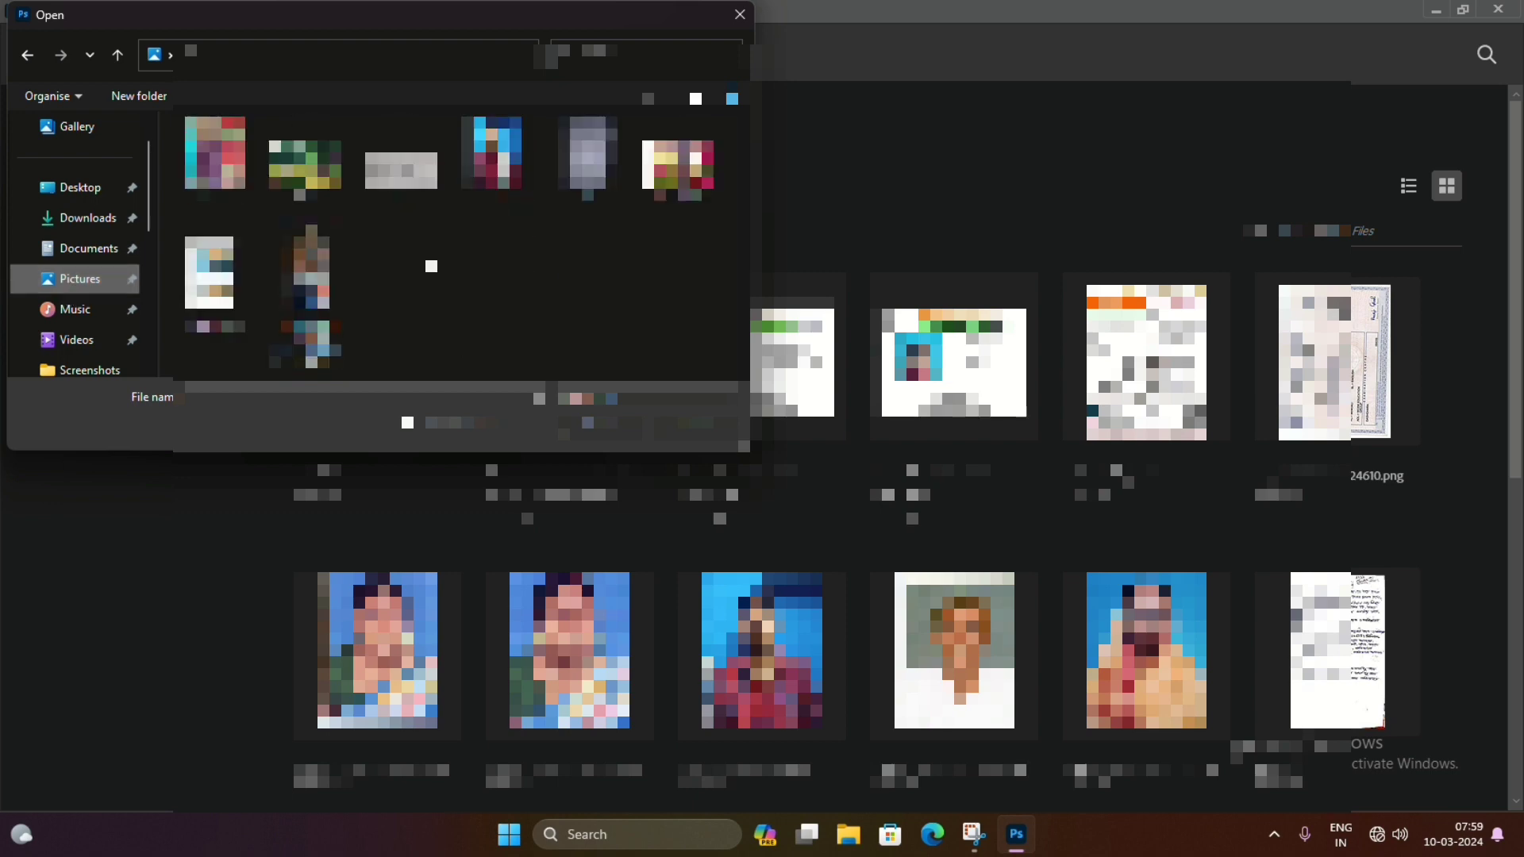
{"action": "double_click", "coordinate": [398, 161]}
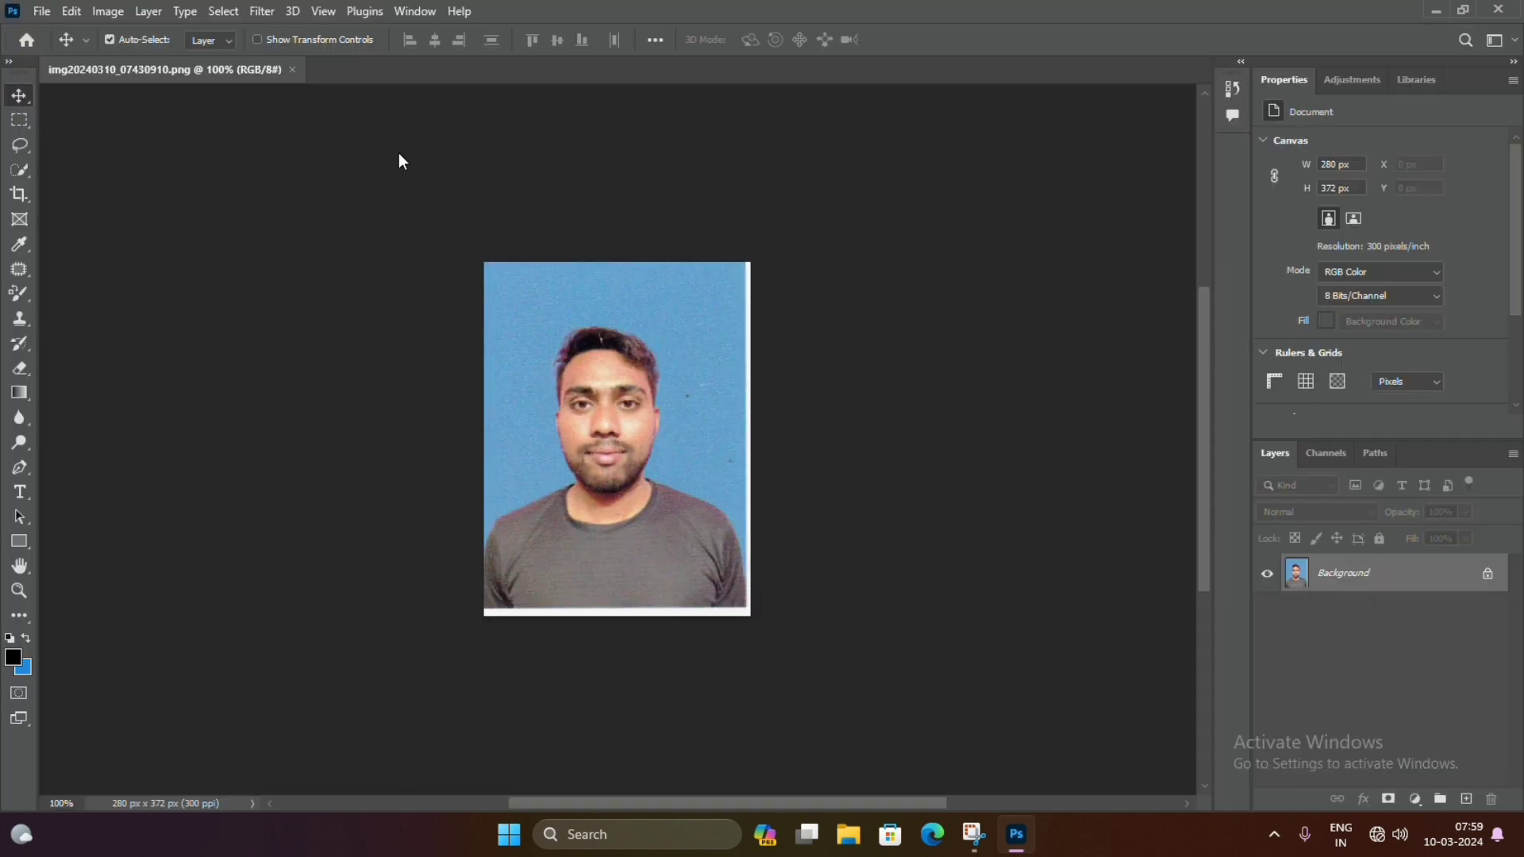
Create a new white document 160 px wide and 213 px high, measured in Pixels
{"action": "left_click", "coordinate": [47, 13]}
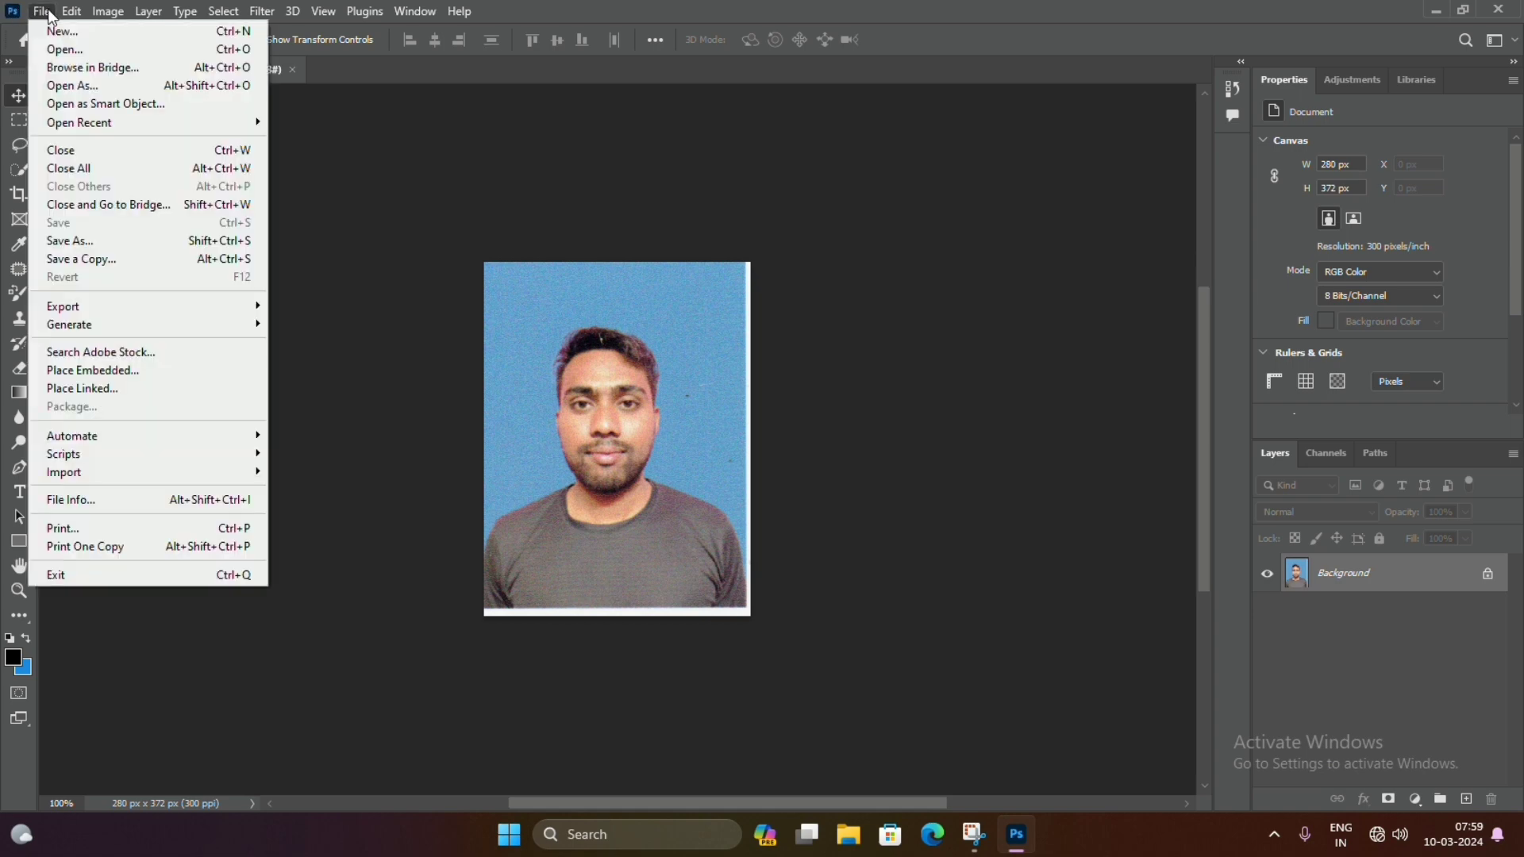
{"action": "left_click", "coordinate": [51, 32]}
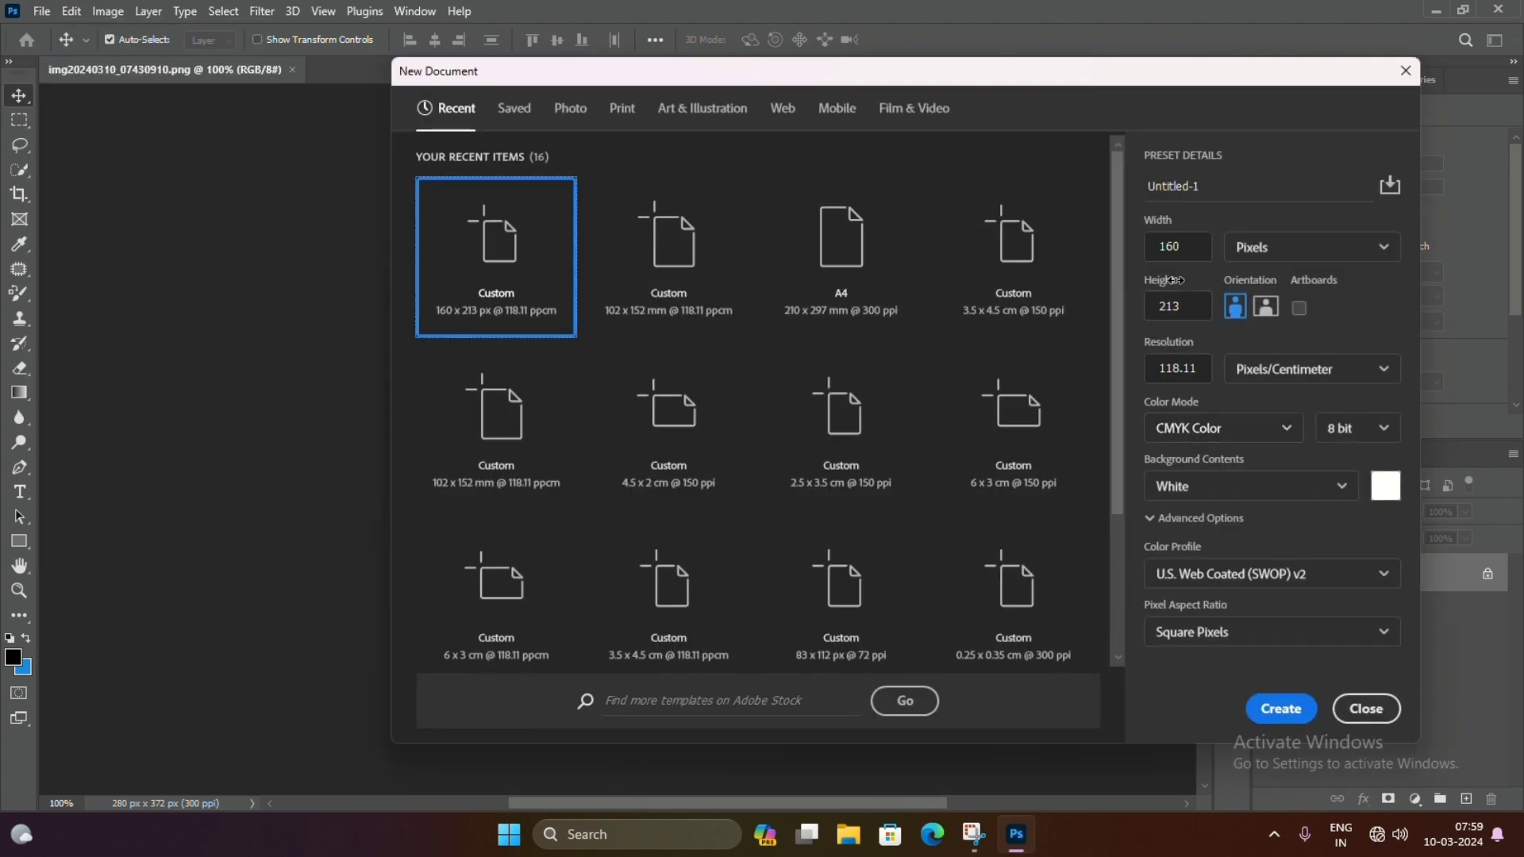
{"action": "left_click", "coordinate": [1186, 249]}
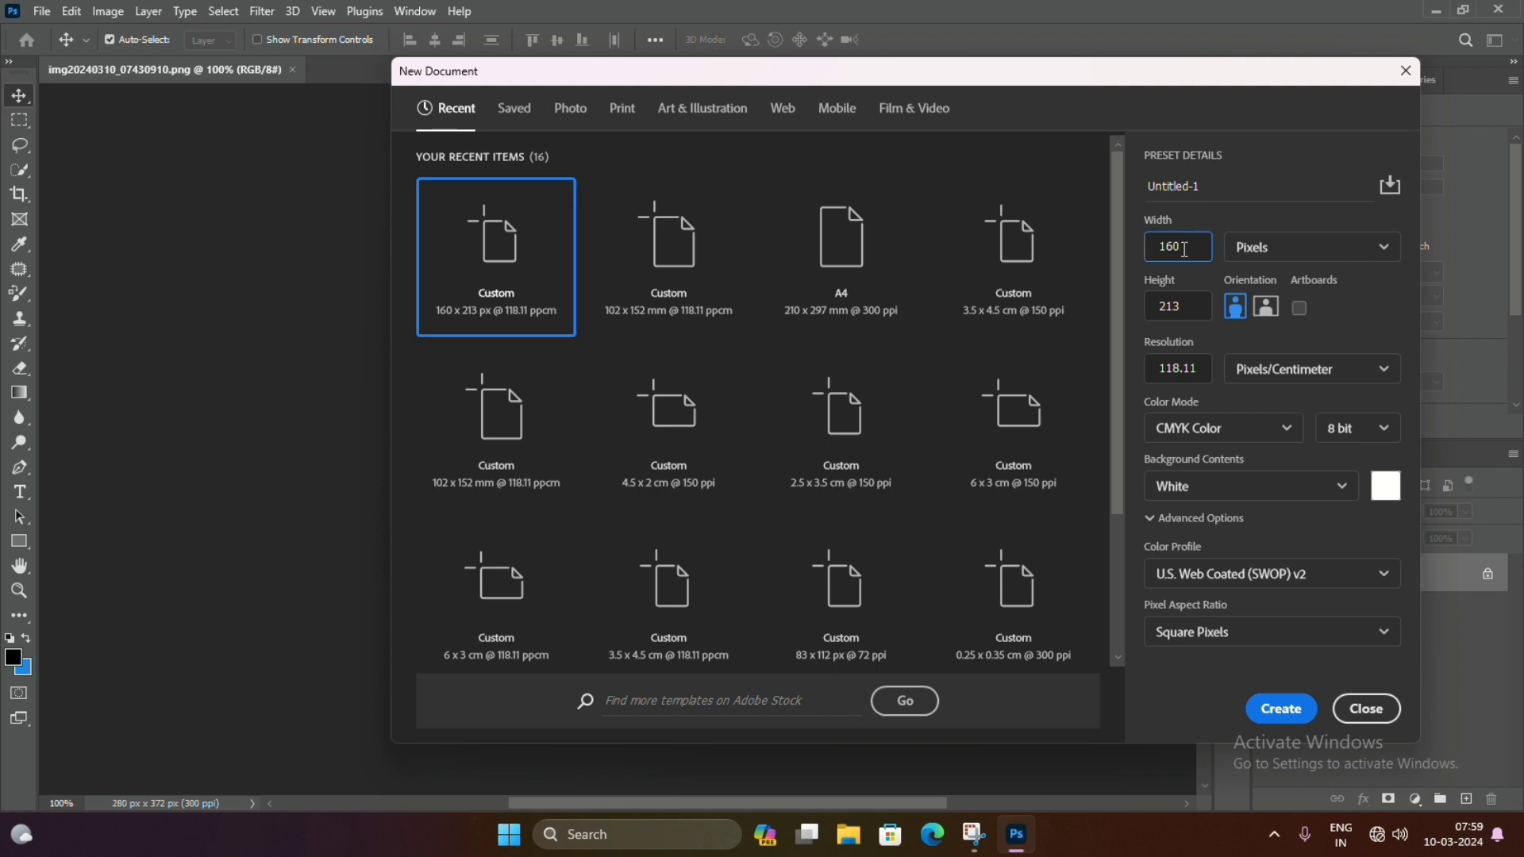
{"action": "key", "text": "BackSpace"}
{"action": "key", "text": "BackSpace"}
{"action": "key", "text": "BackSpace"}
{"action": "type", "text": "160"}
{"action": "left_click", "coordinate": [1198, 308]}
{"action": "key", "text": "ctrl+a"}
{"action": "type", "text": "213"}
{"action": "left_click", "coordinate": [1274, 250]}
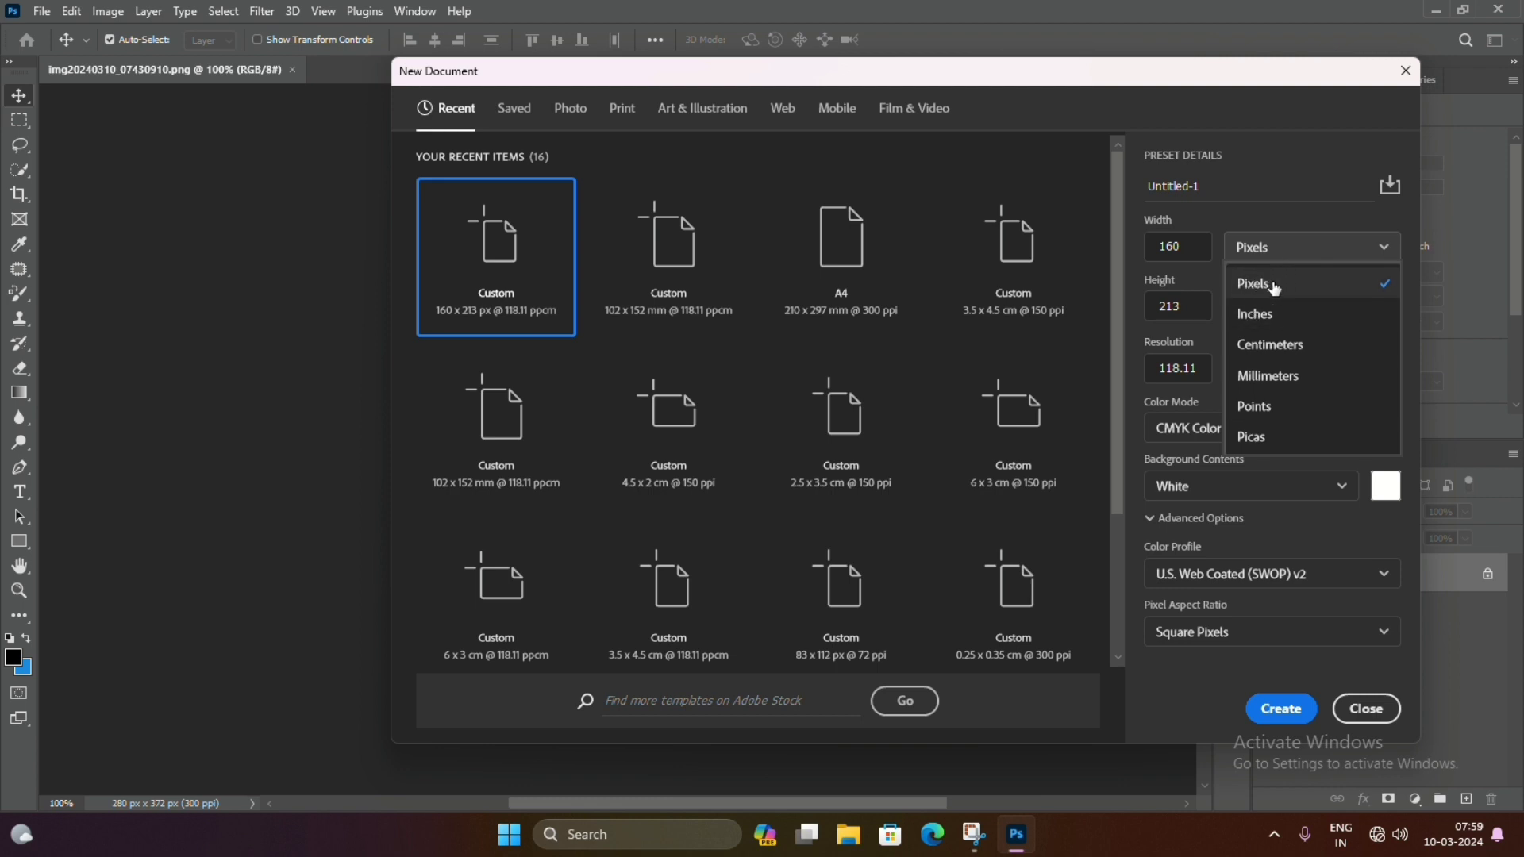
{"action": "left_click", "coordinate": [1273, 285]}
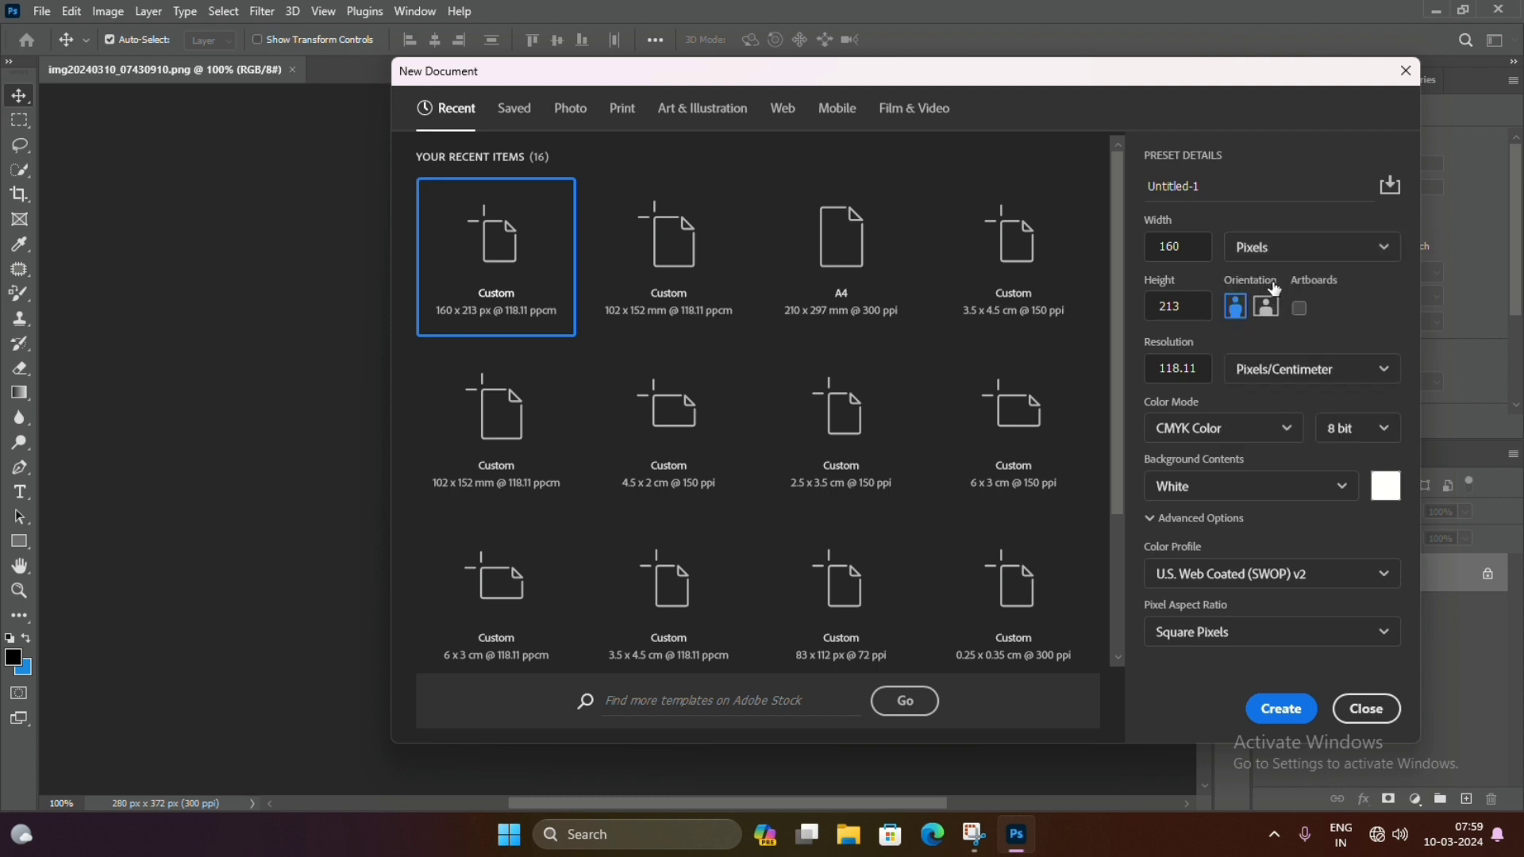
{"action": "left_click", "coordinate": [1283, 710]}
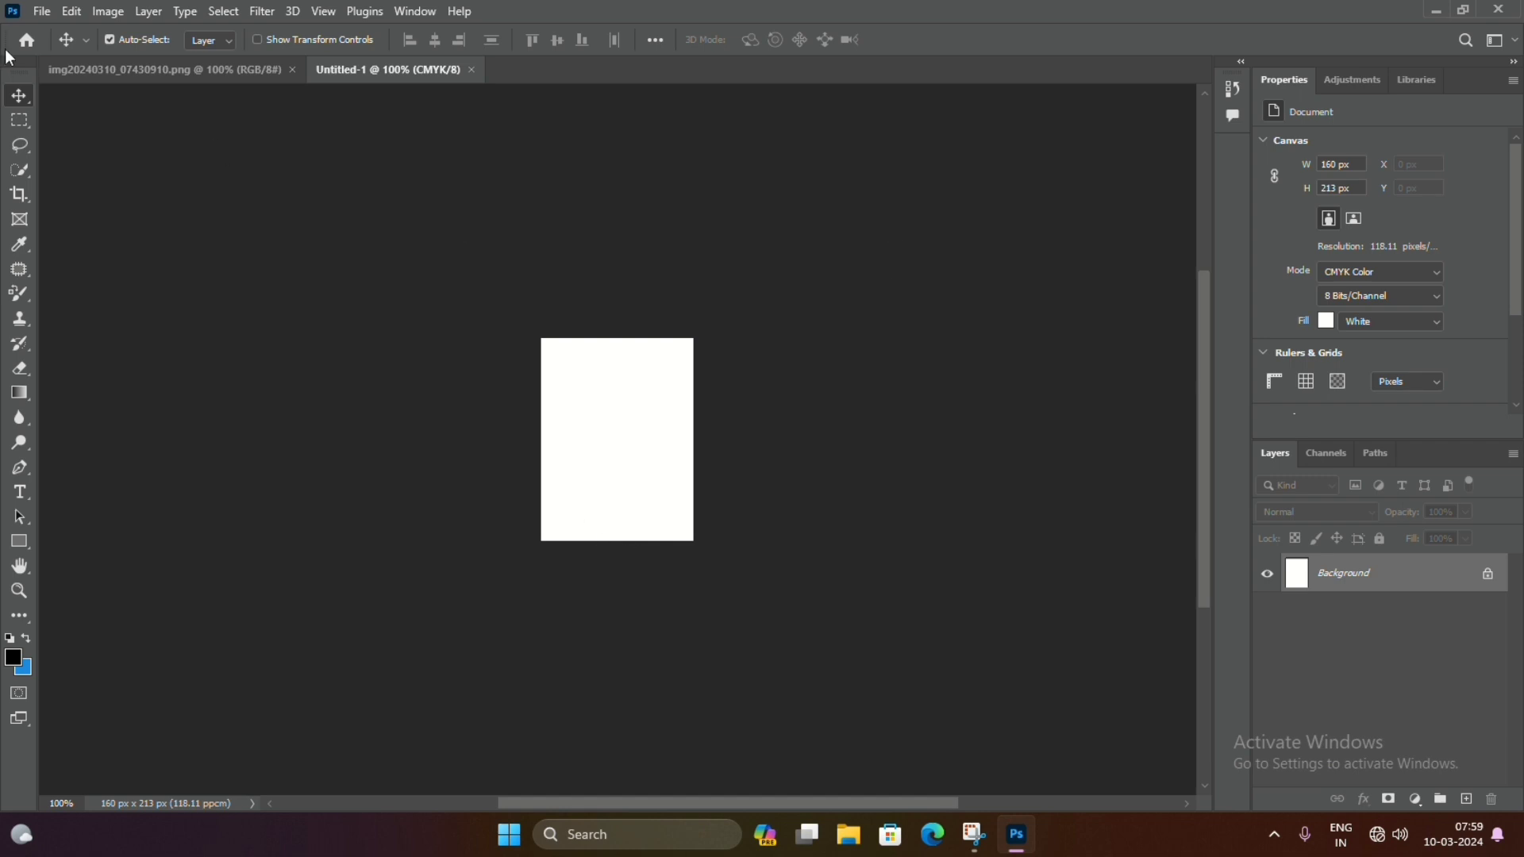
On the portrait, isolate the person from the blue background using Select Subject
{"action": "left_click", "coordinate": [123, 71]}
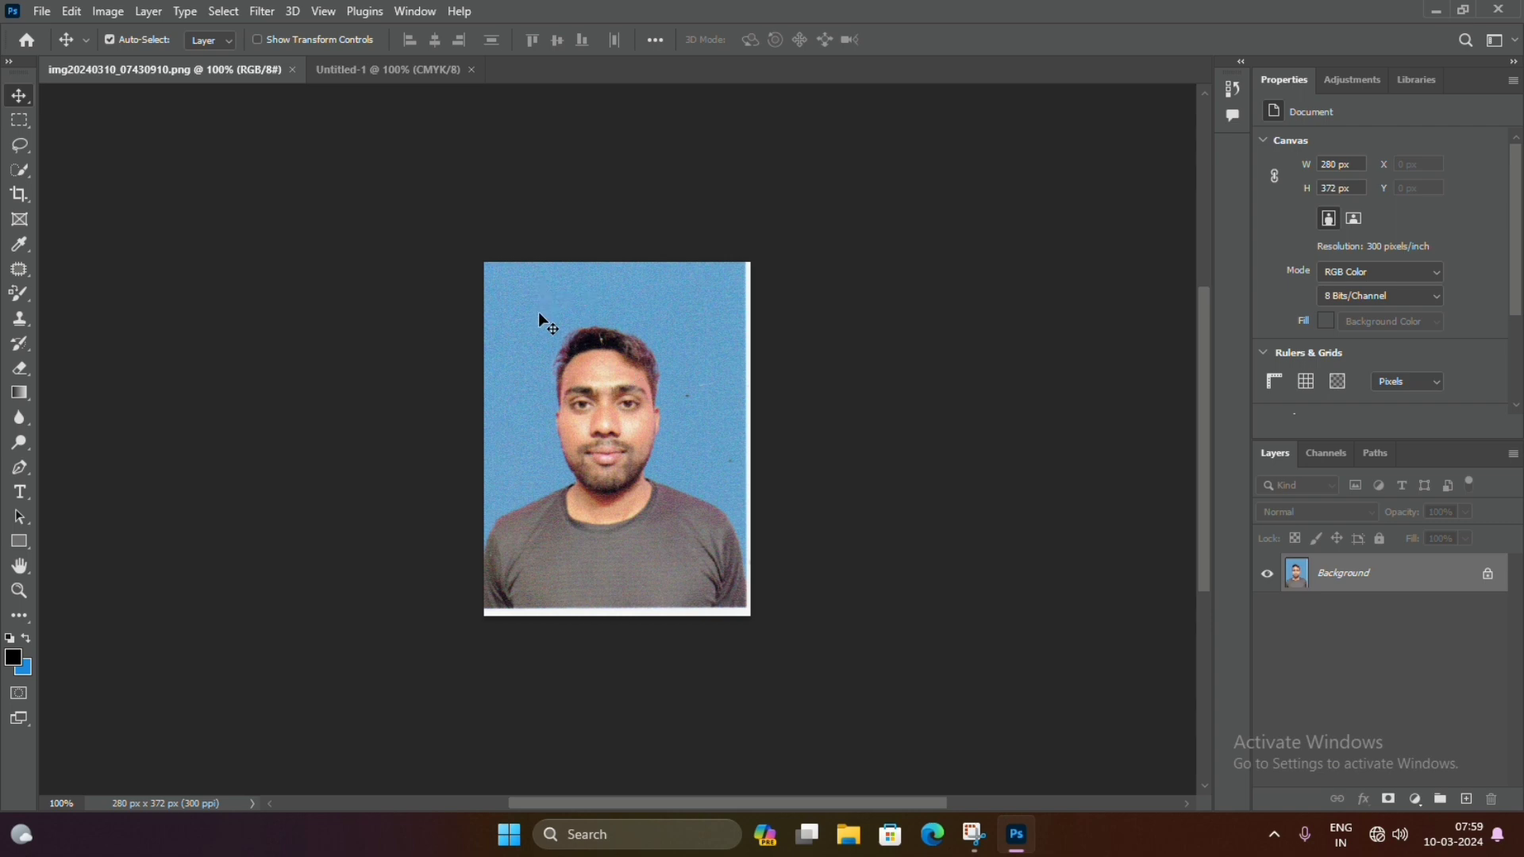
{"action": "left_click", "coordinate": [21, 178]}
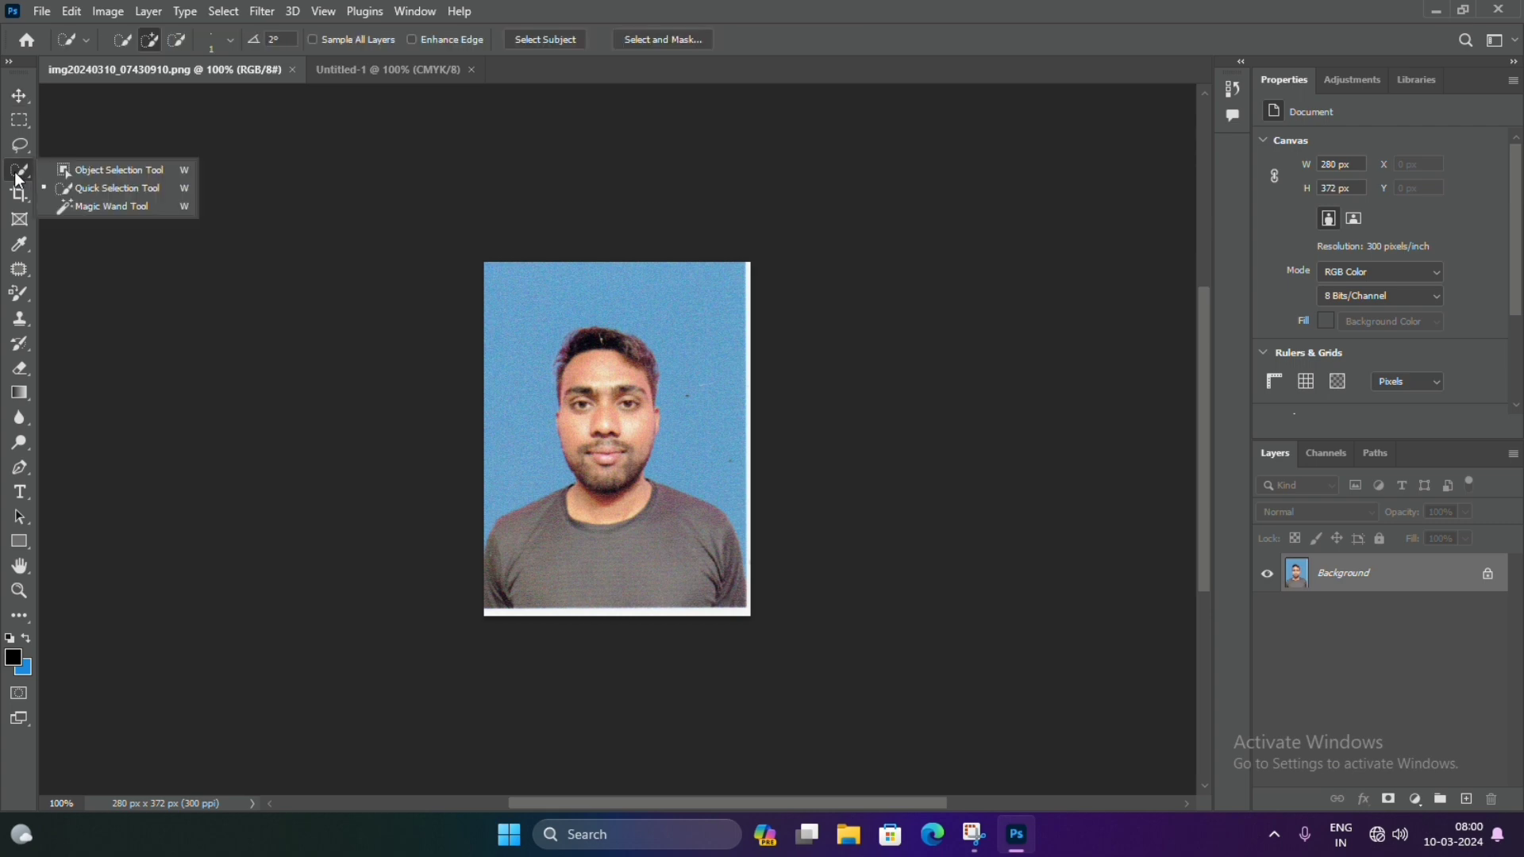
{"action": "left_click", "coordinate": [530, 37]}
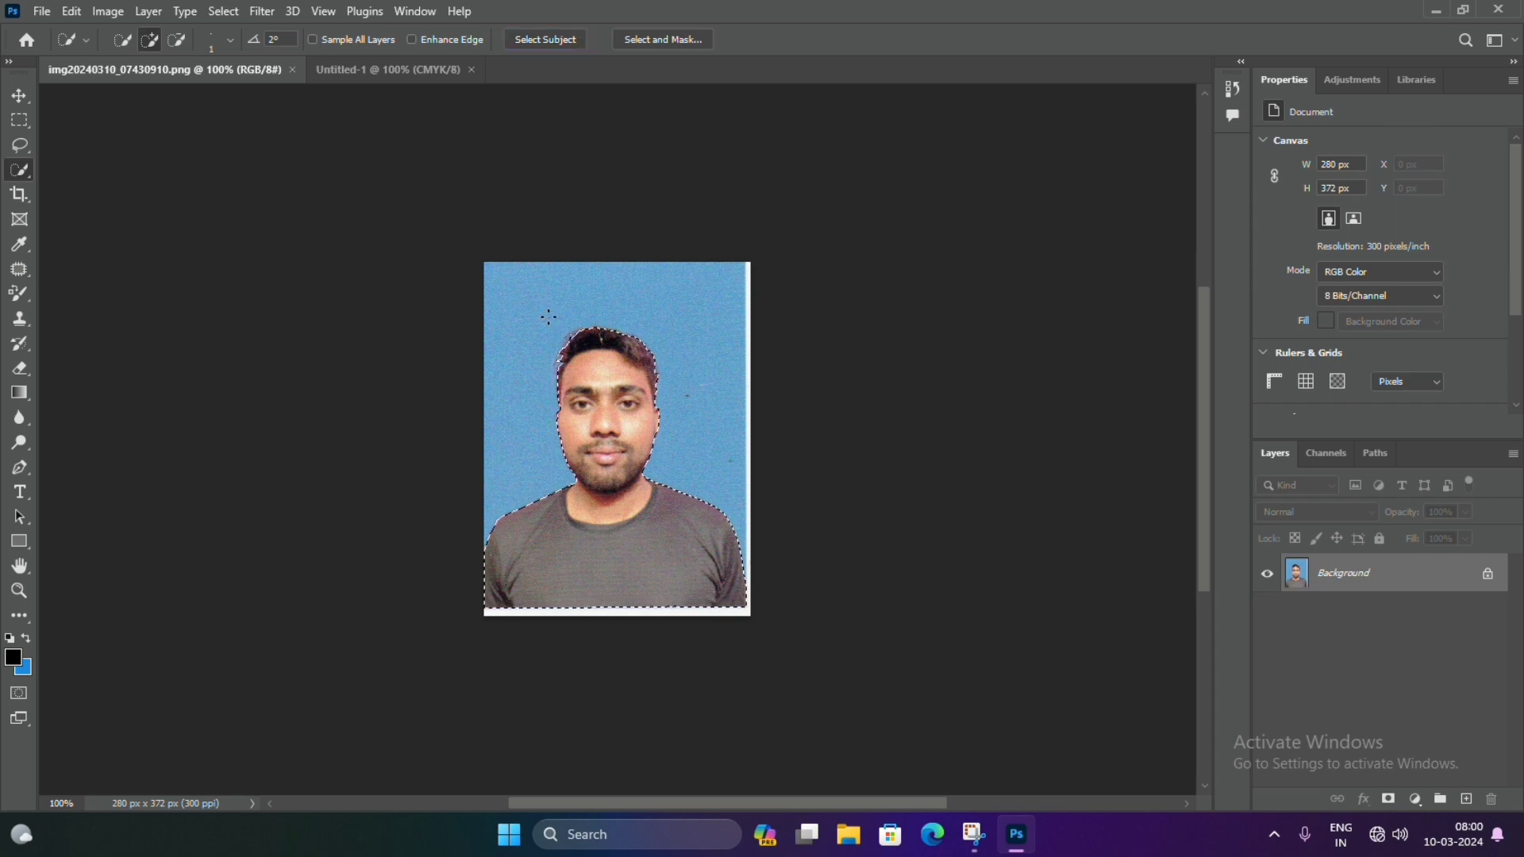
{"action": "left_click", "coordinate": [17, 100]}
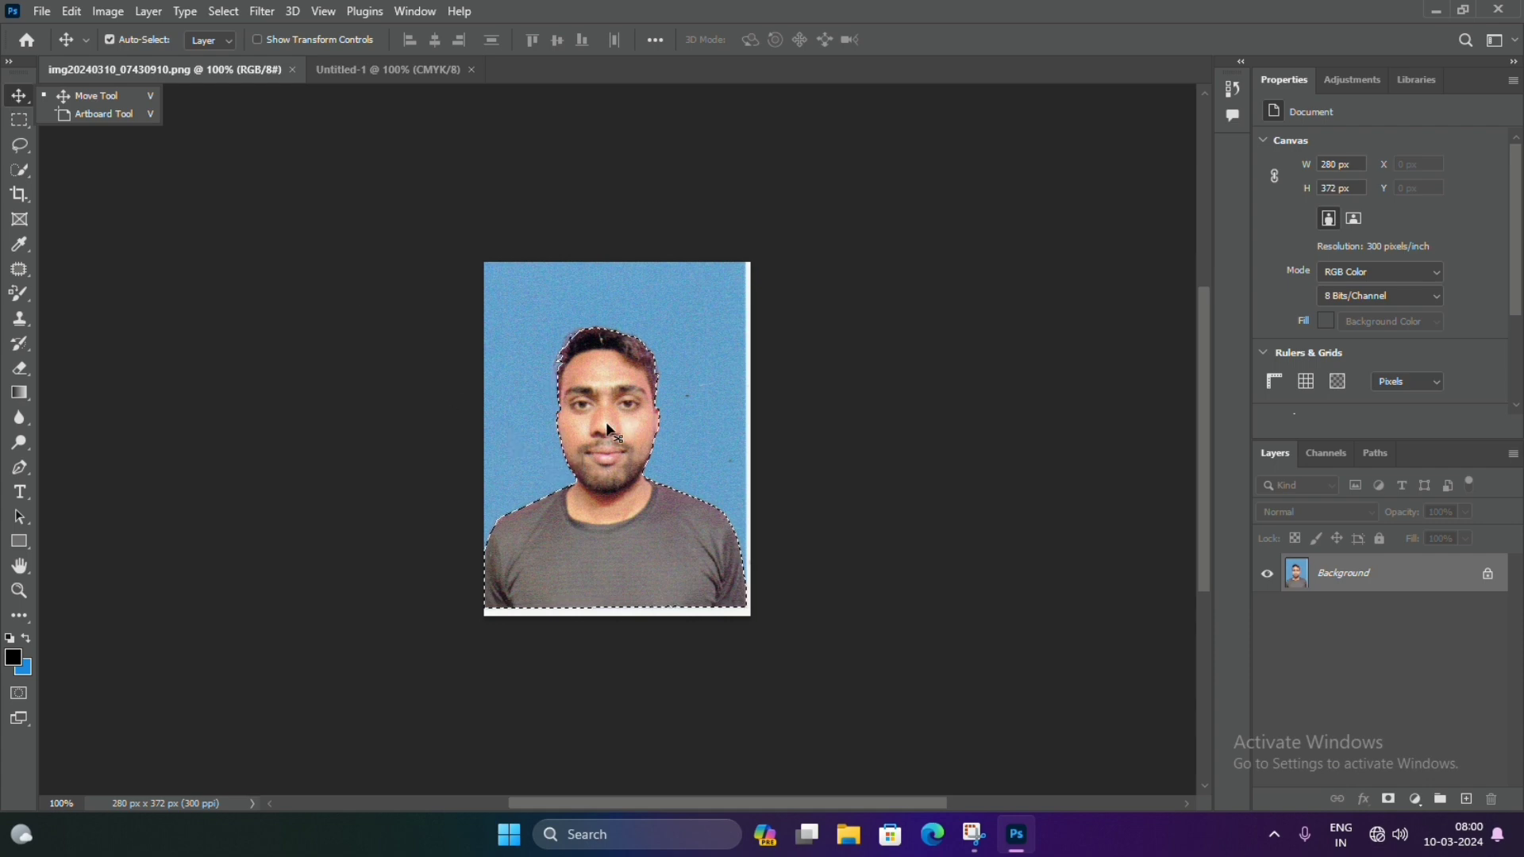
Move the person onto the white canvas, scale it to 180×196 px, and select it with Background
{"action": "left_click_drag", "start_coordinate": [581, 415], "coordinate": [411, 73]}
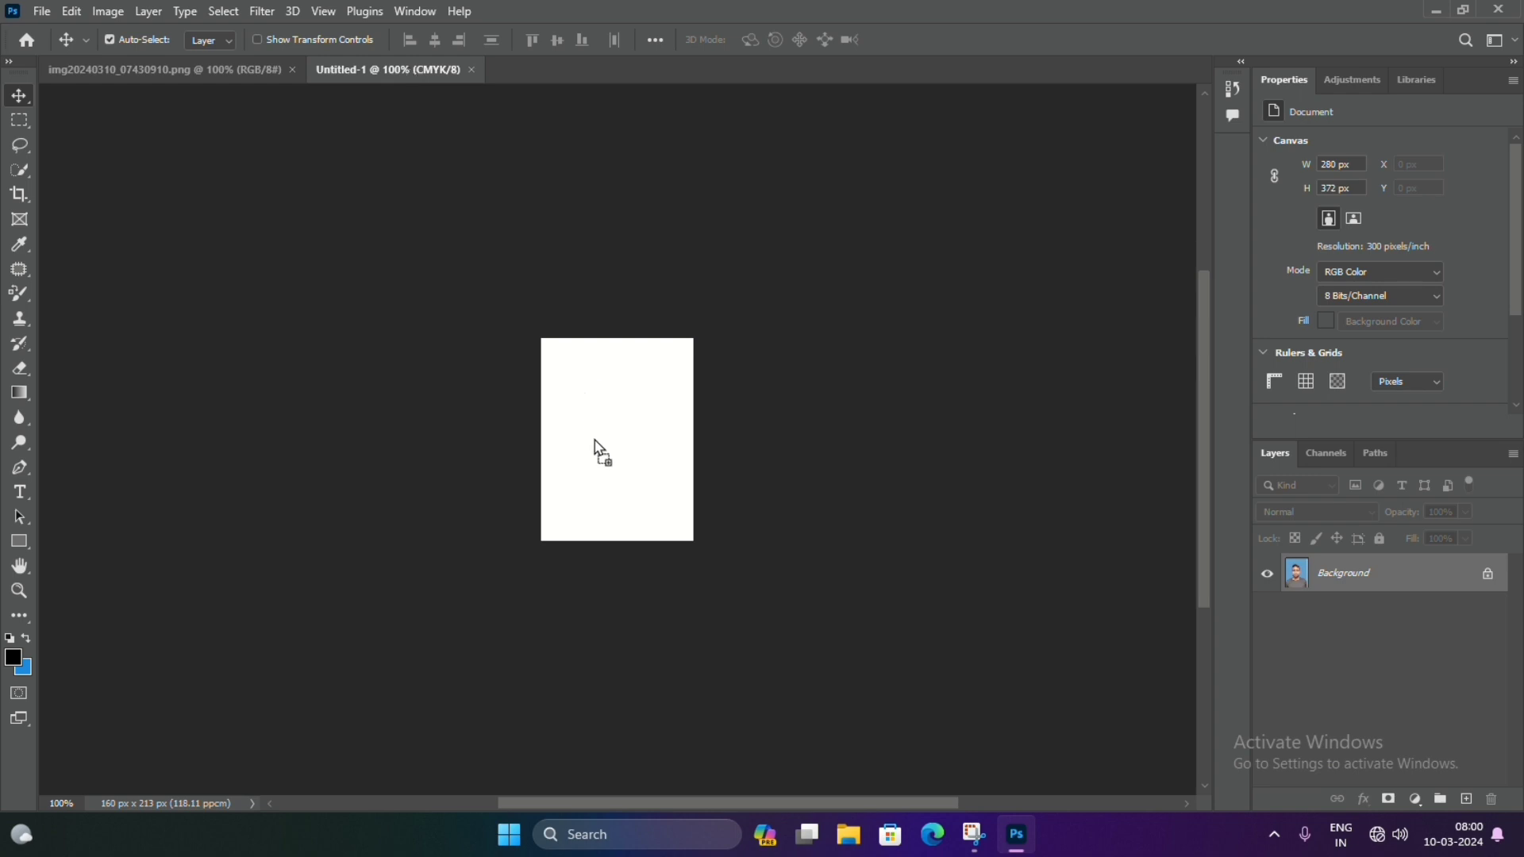
{"action": "left_click_drag", "start_coordinate": [410, 74], "coordinate": [614, 449]}
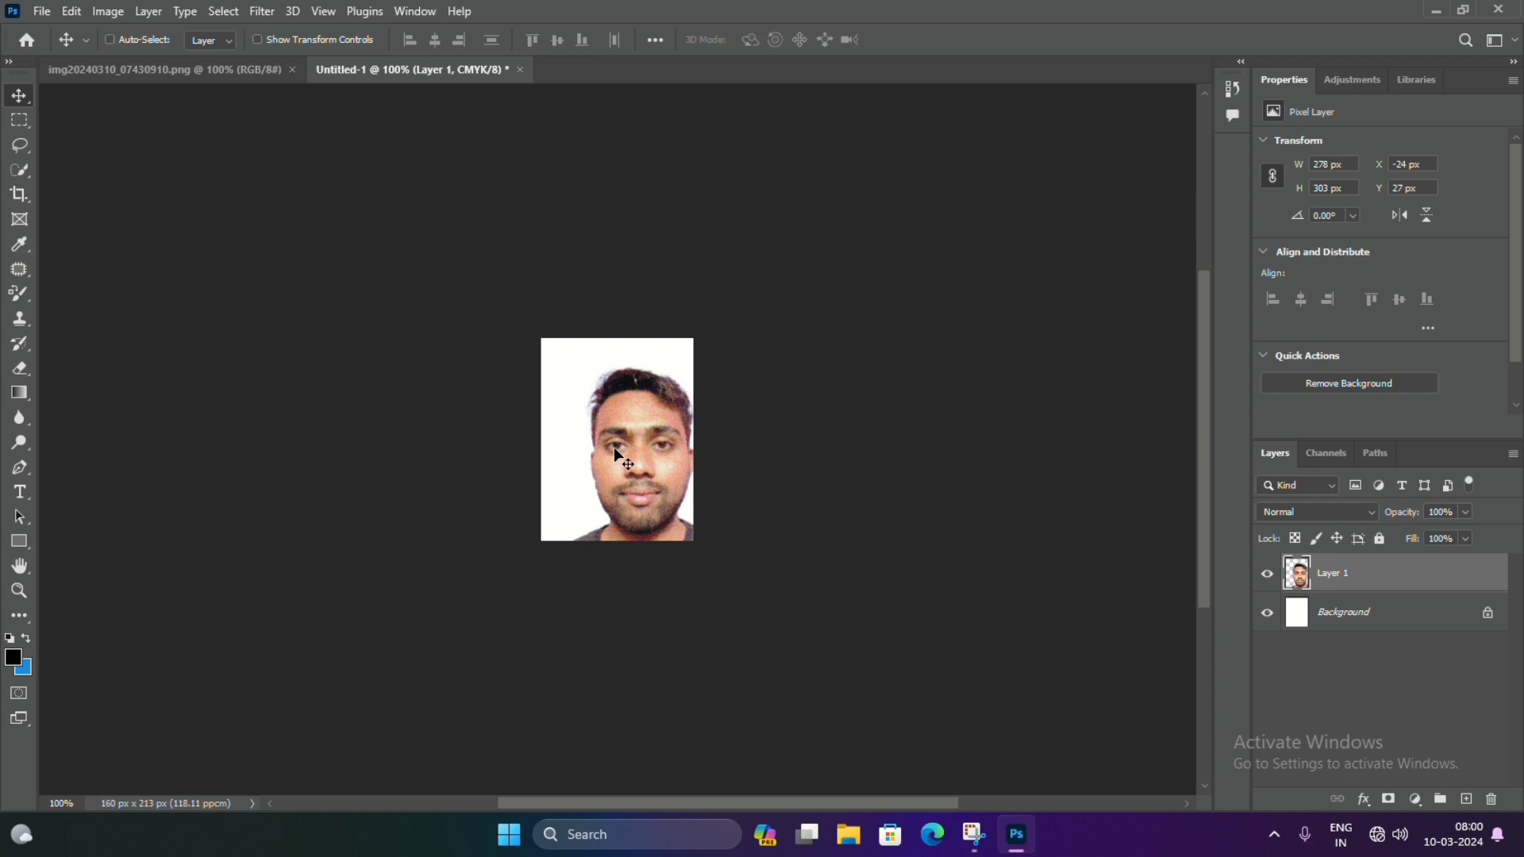
{"action": "key", "text": "ctrl+t"}
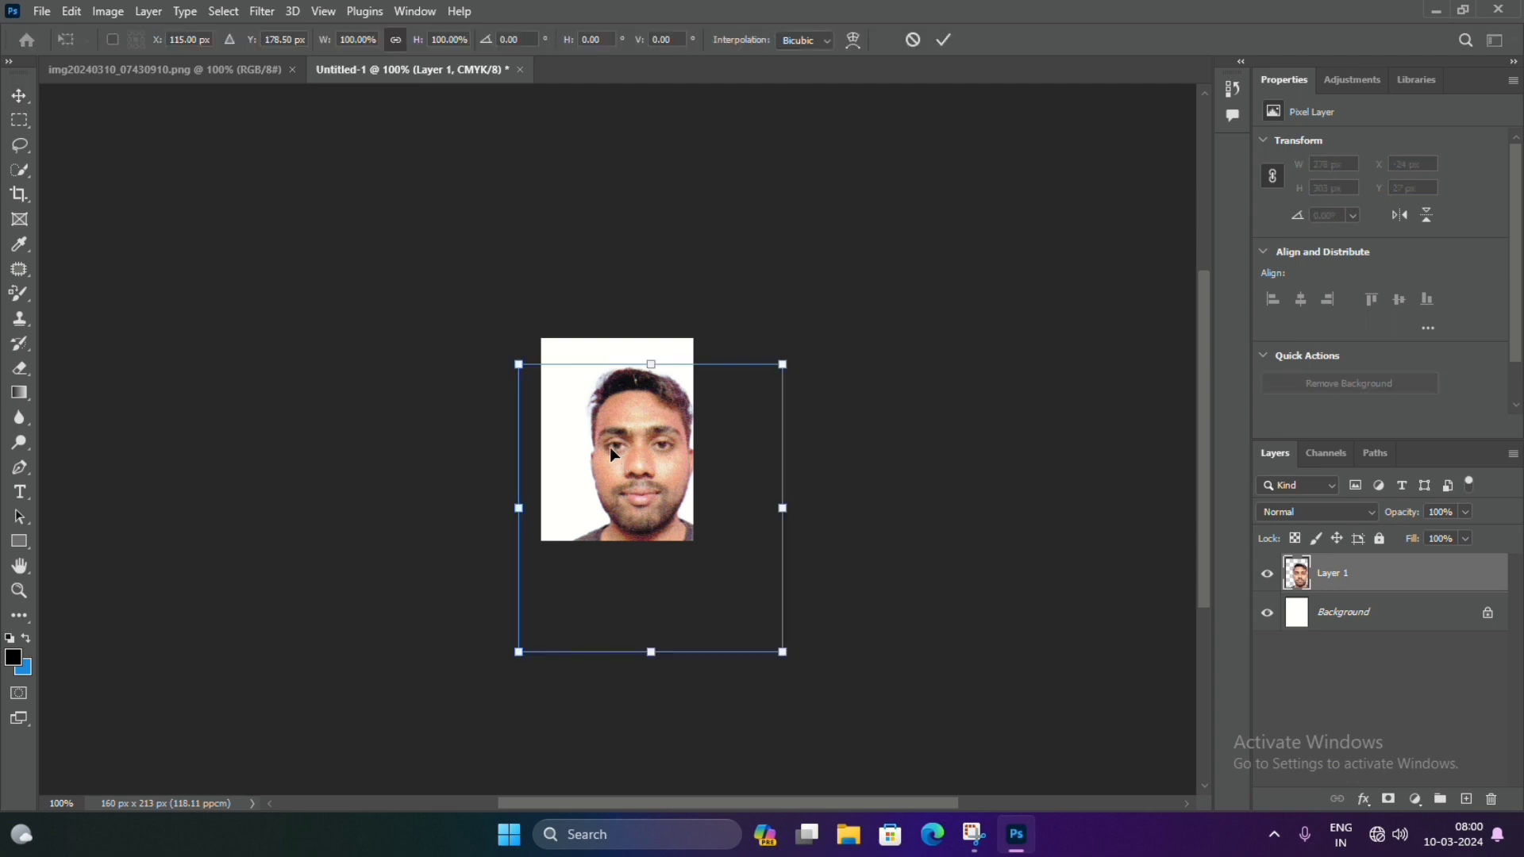
{"action": "left_click_drag", "start_coordinate": [783, 652], "coordinate": [715, 525]}
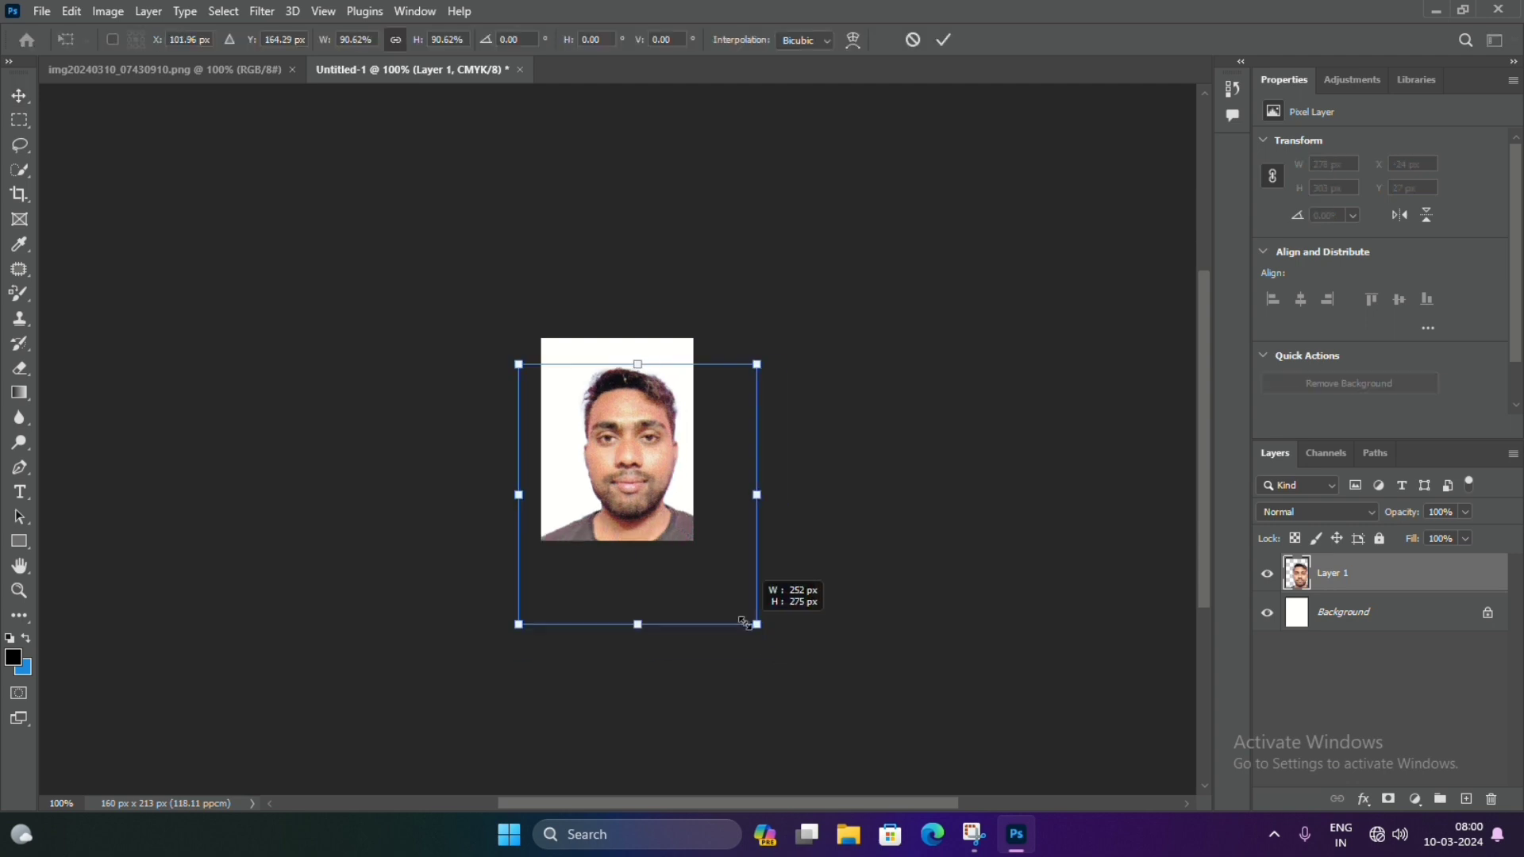
{"action": "key", "text": "Return"}
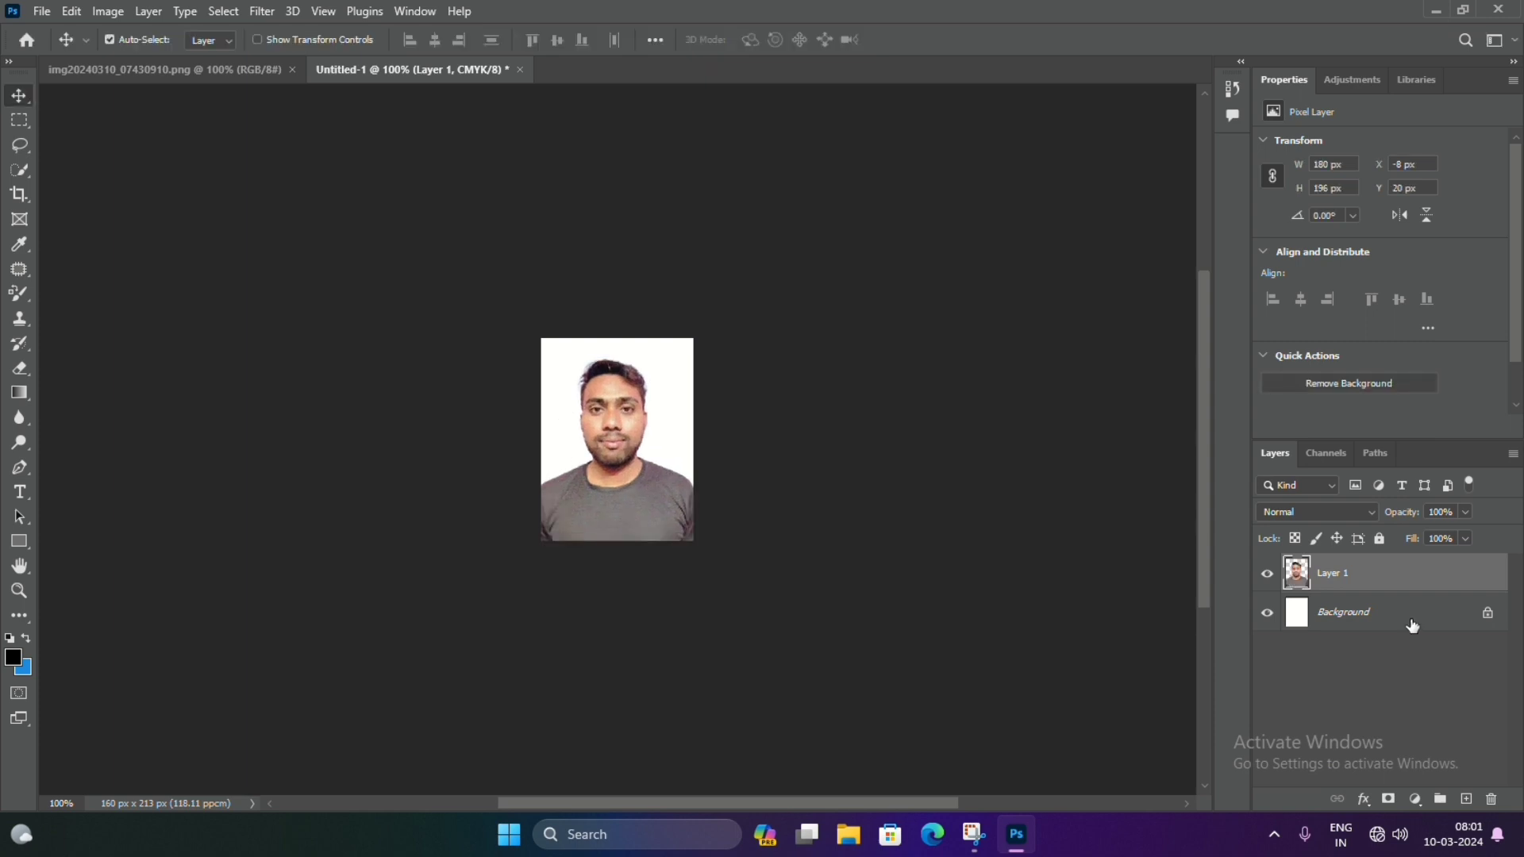
{"action": "key", "text": "ctrl"}
{"action": "left_click", "coordinate": [1412, 626], "text": "ctrl"}
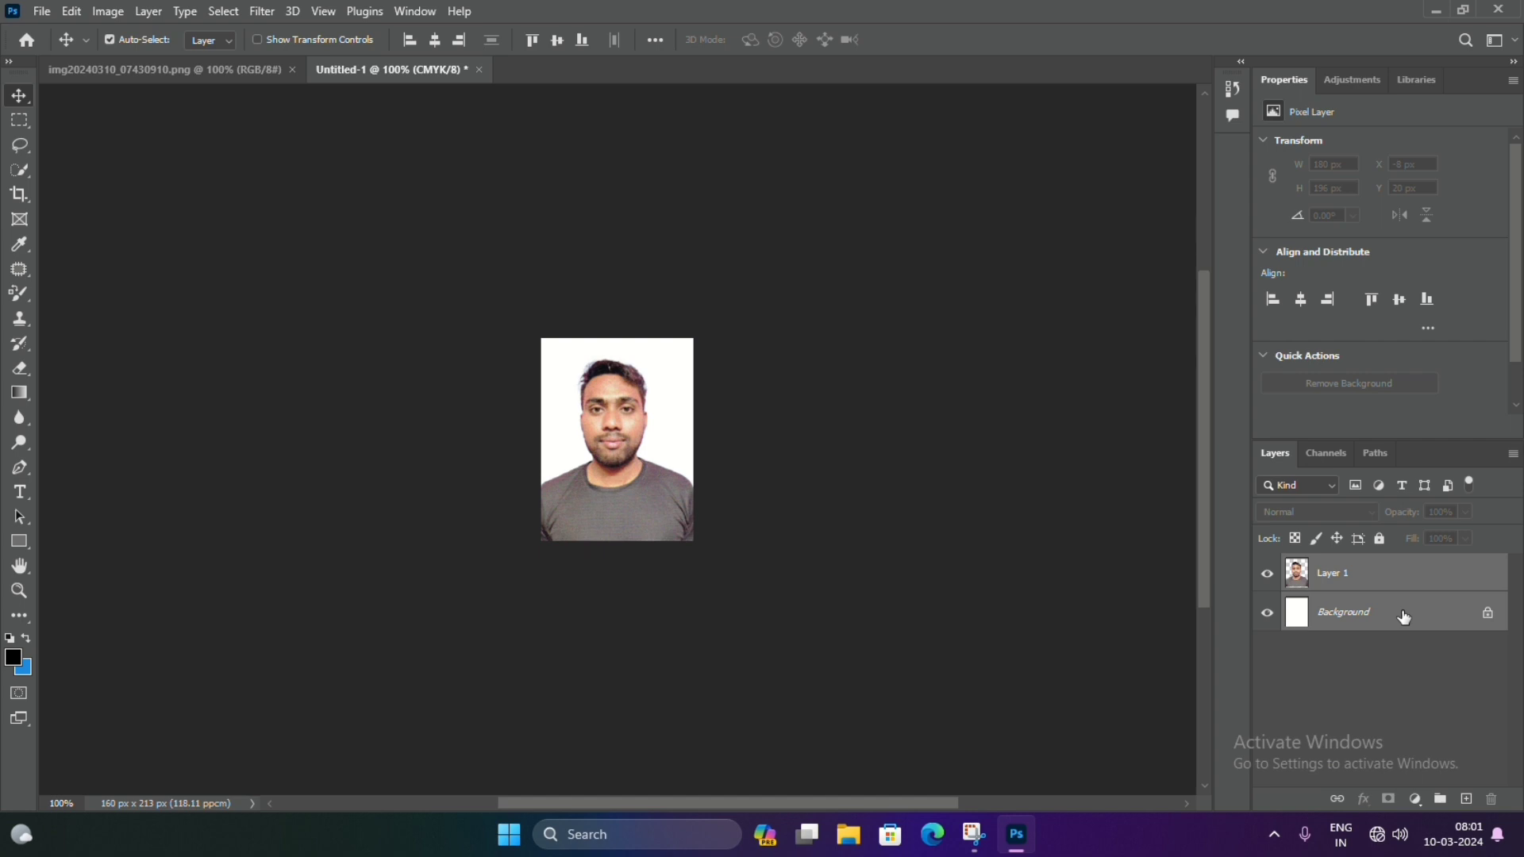
Merge the photo and white background into one layer and open its Export As settings
{"action": "right_click", "coordinate": [1402, 611]}
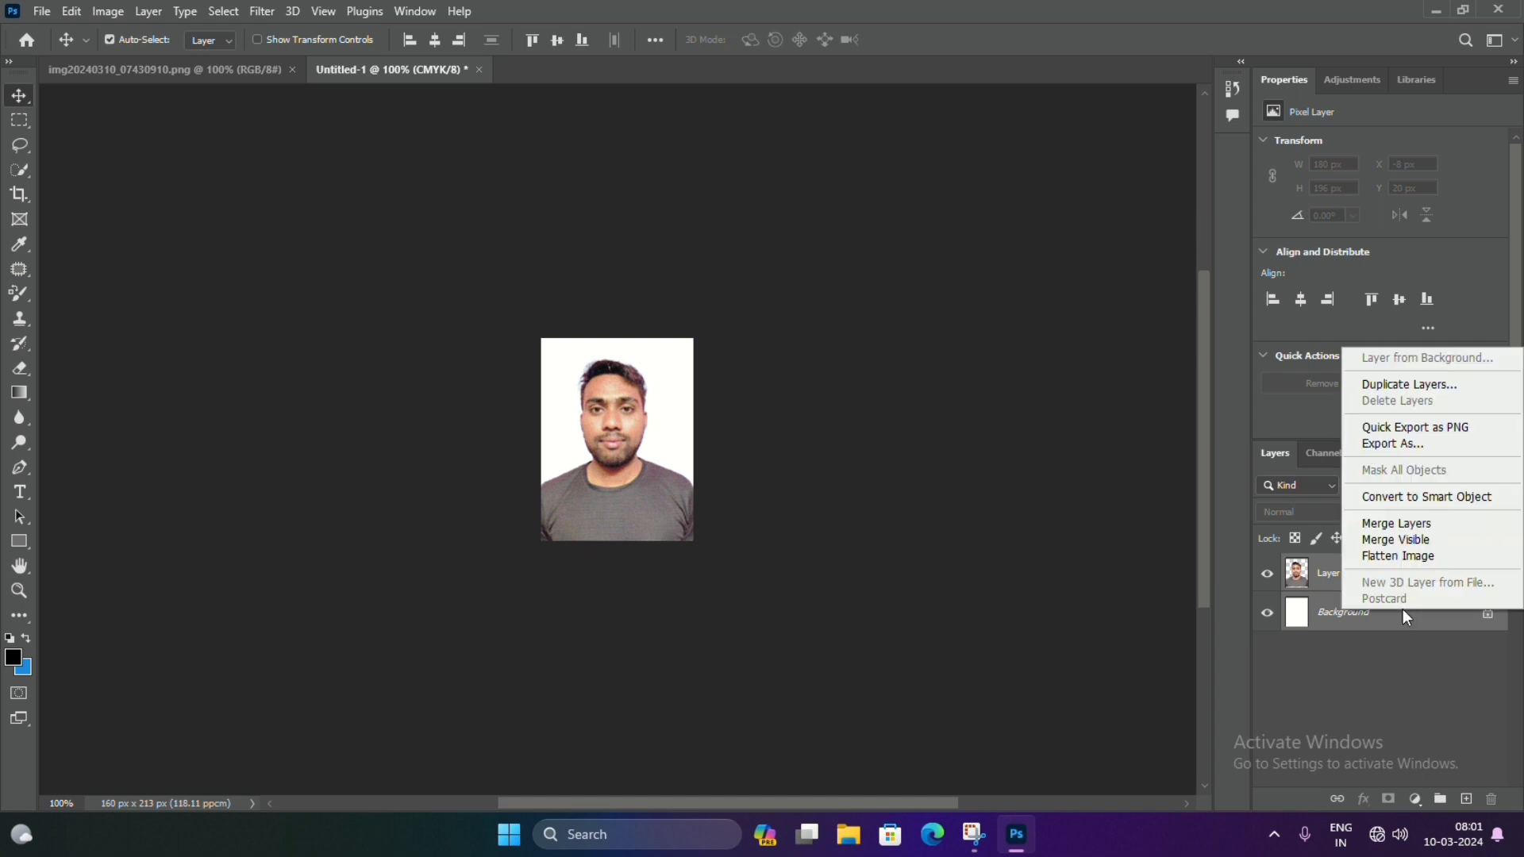
{"action": "left_click", "coordinate": [1433, 525]}
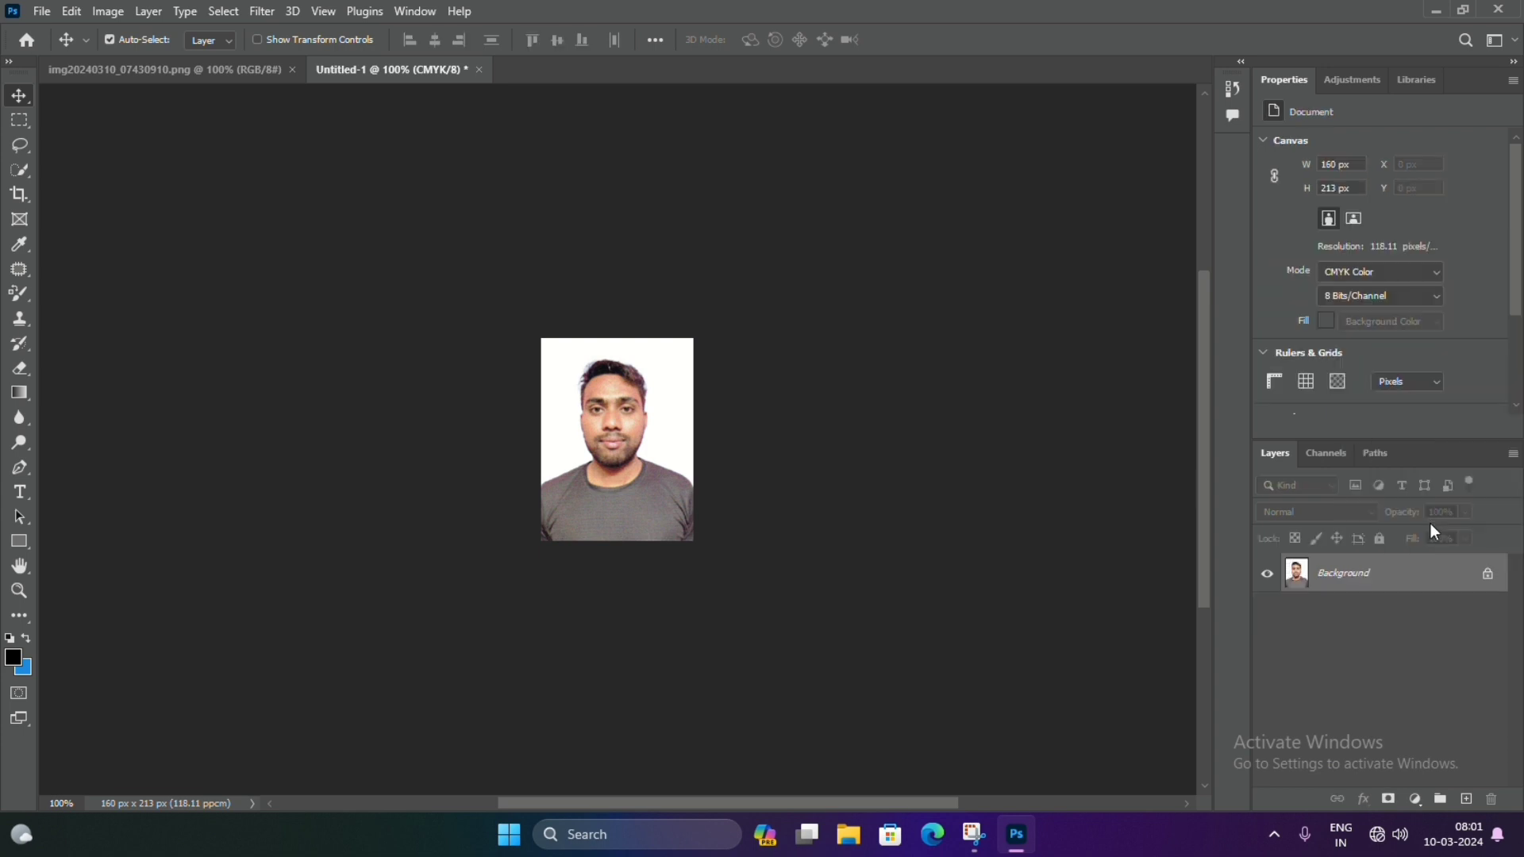
{"action": "right_click", "coordinate": [1392, 578]}
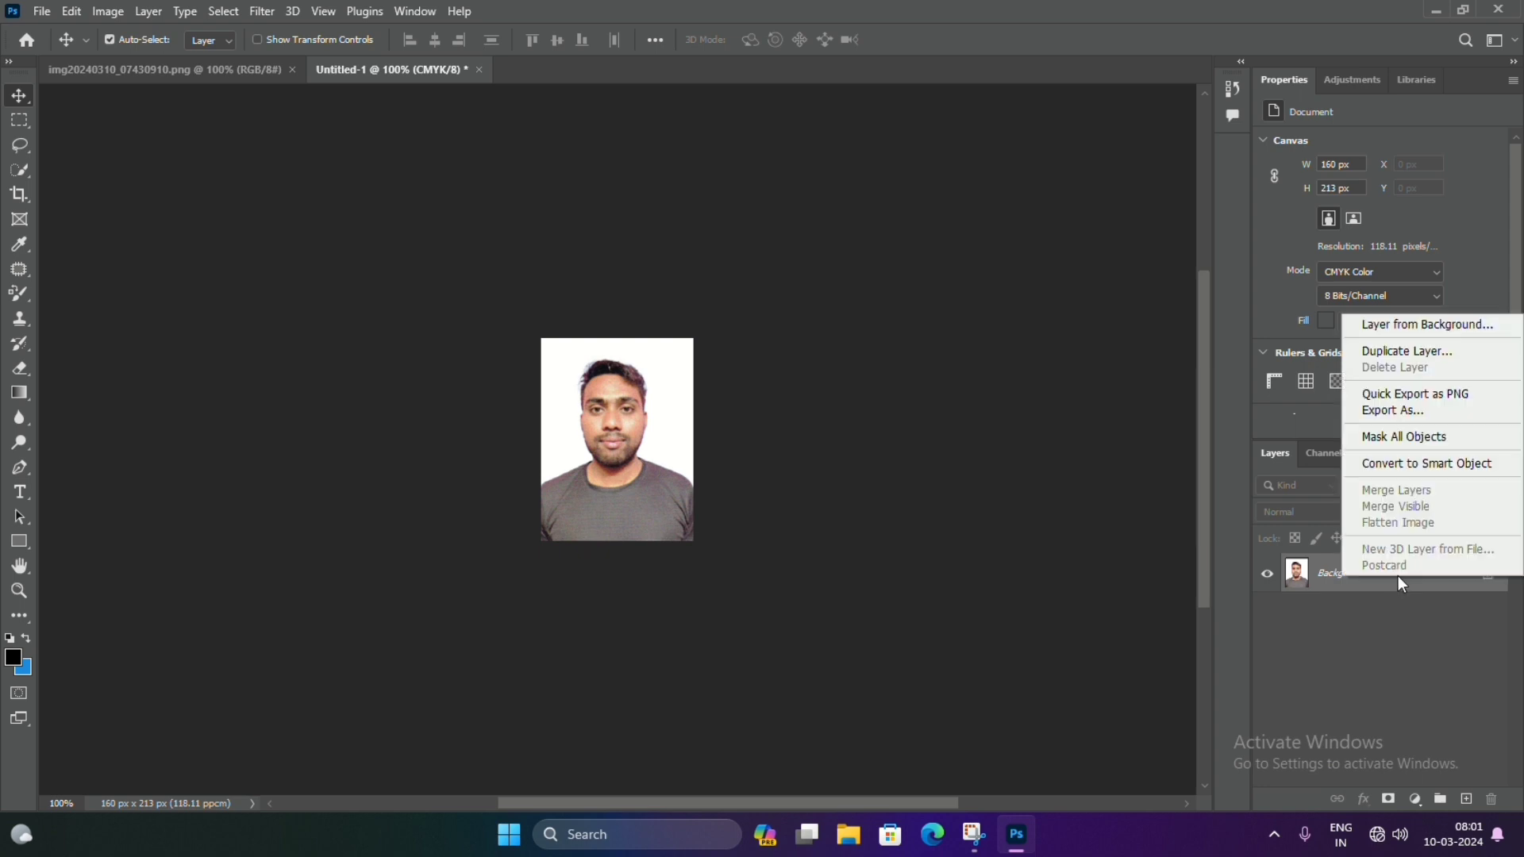
{"action": "left_click", "coordinate": [1388, 412]}
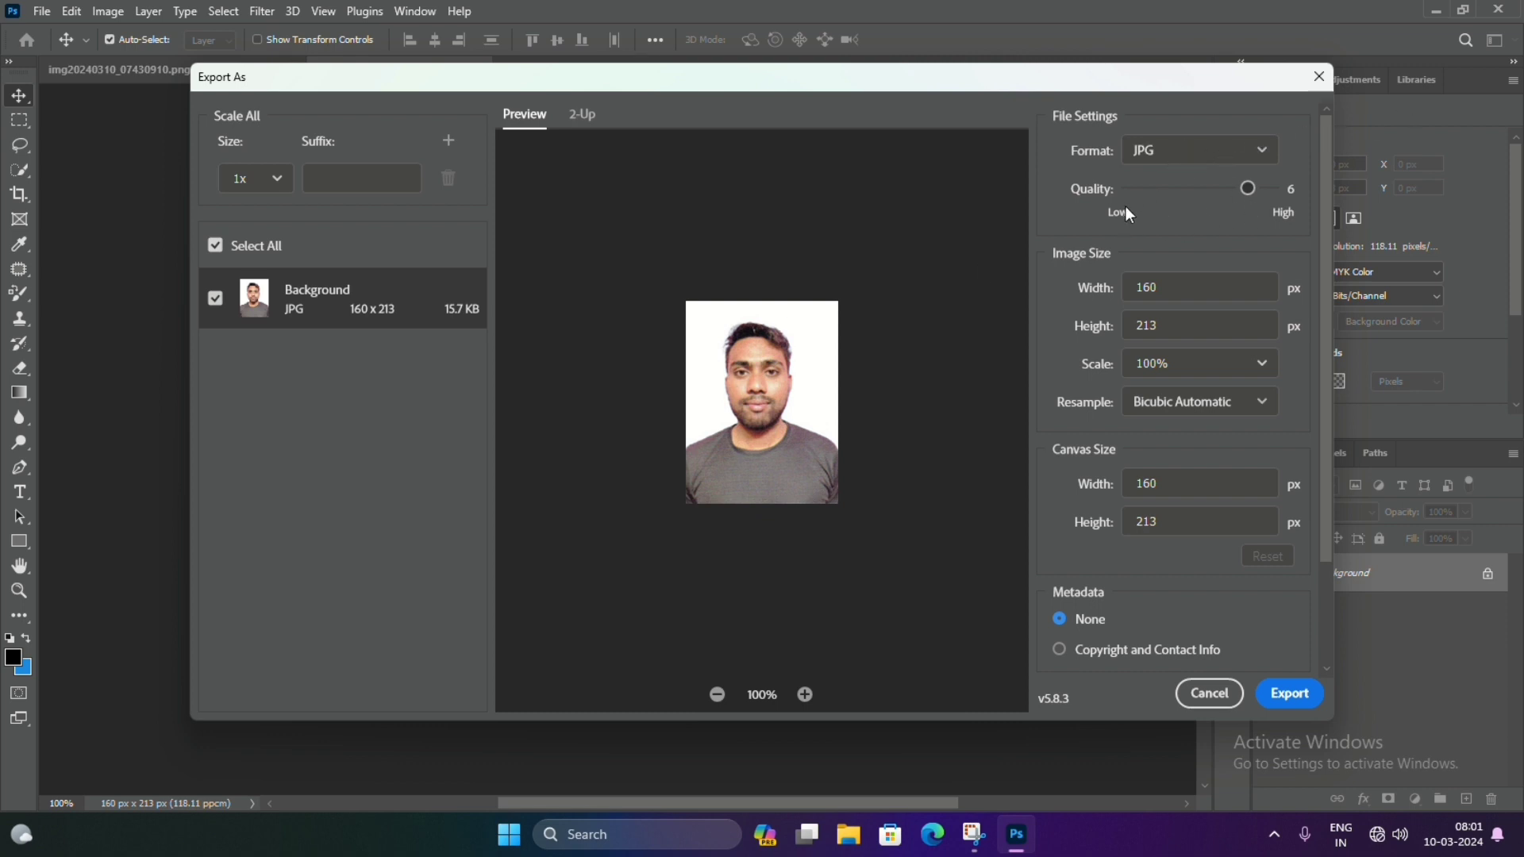
Export the 160×213 passport photo as a quality 7 JPG
{"action": "left_click_drag", "start_coordinate": [1248, 188], "coordinate": [1301, 192]}
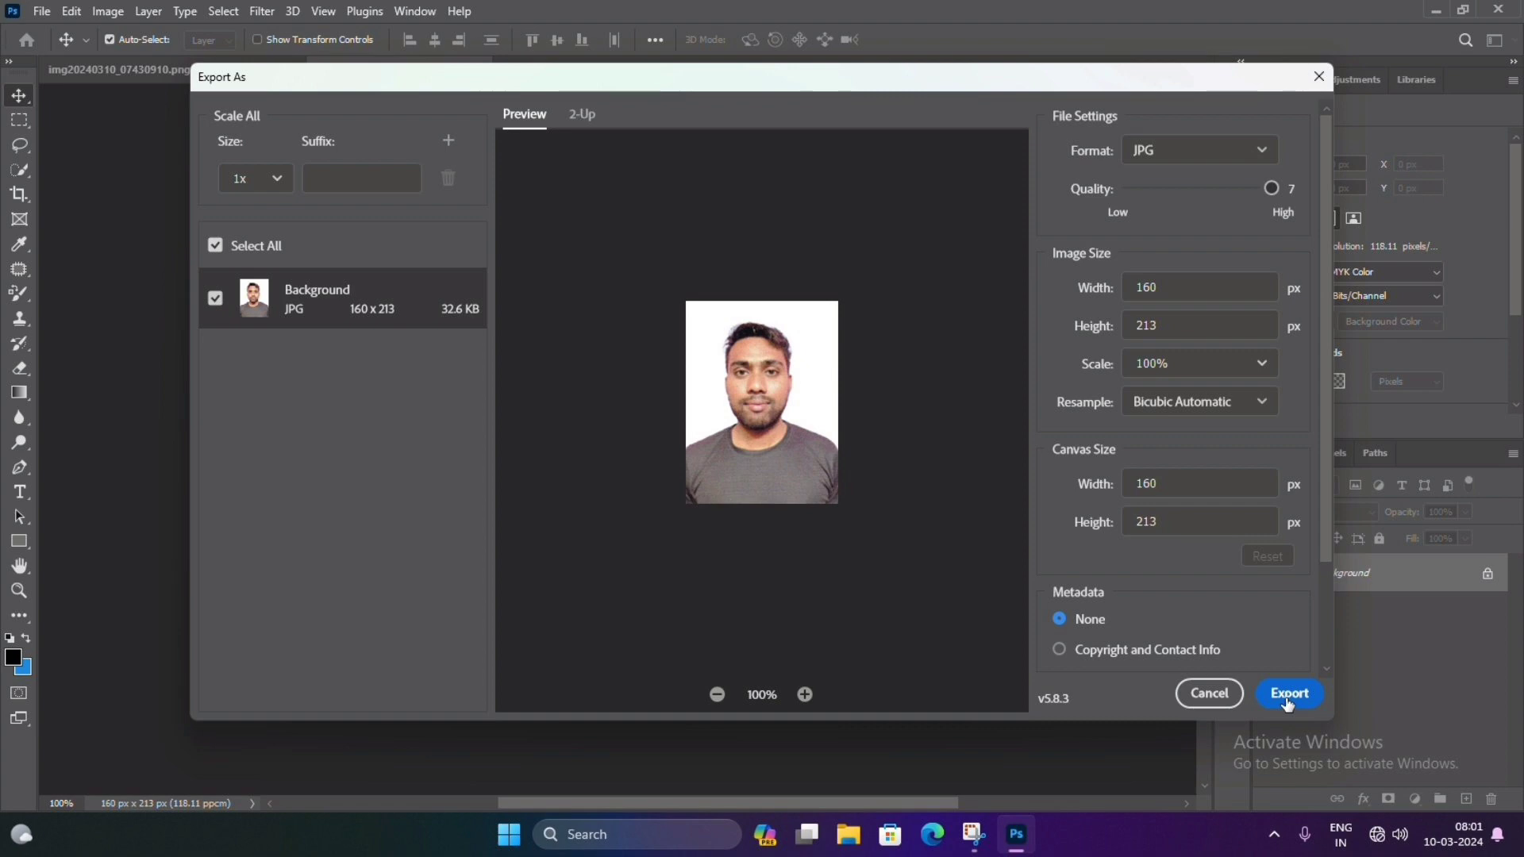
{"action": "left_click", "coordinate": [1286, 694]}
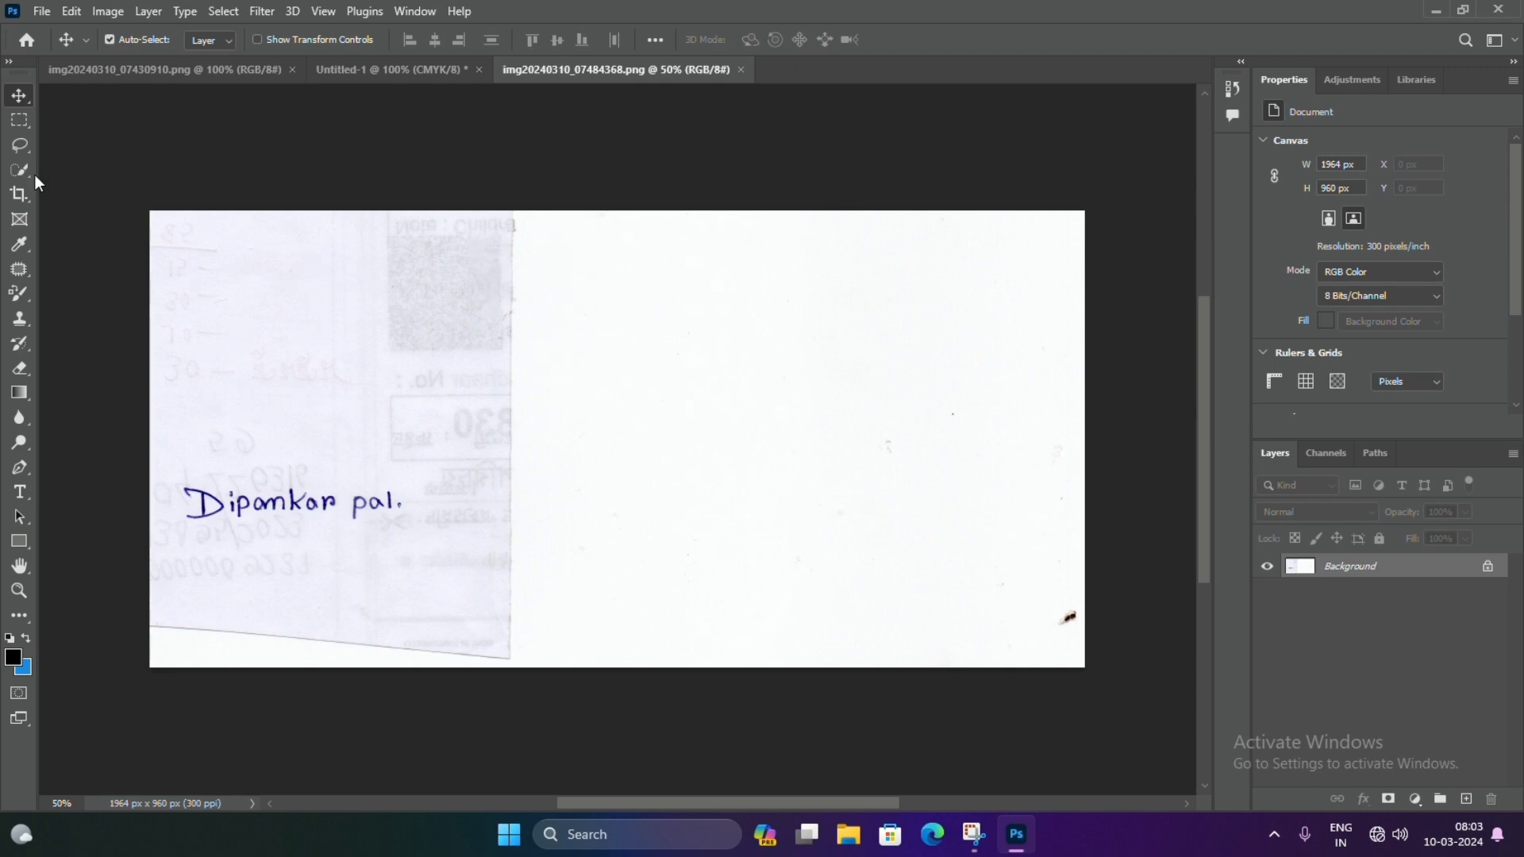
Draw a crop box on the scan around only the handwritten signature
{"action": "left_click", "coordinate": [19, 193]}
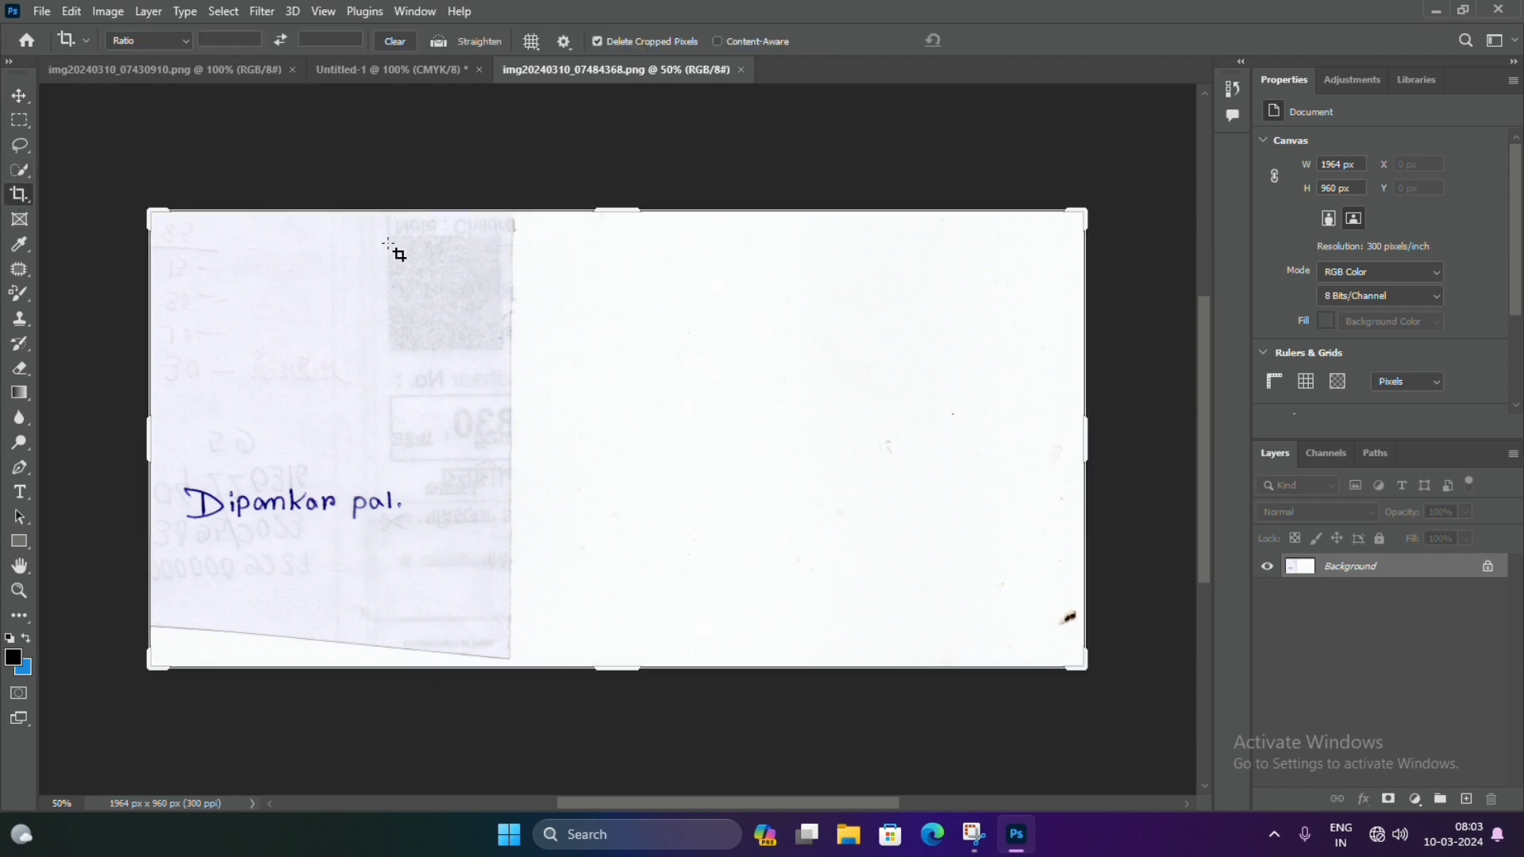
{"action": "left_click_drag", "start_coordinate": [1086, 433], "coordinate": [760, 432]}
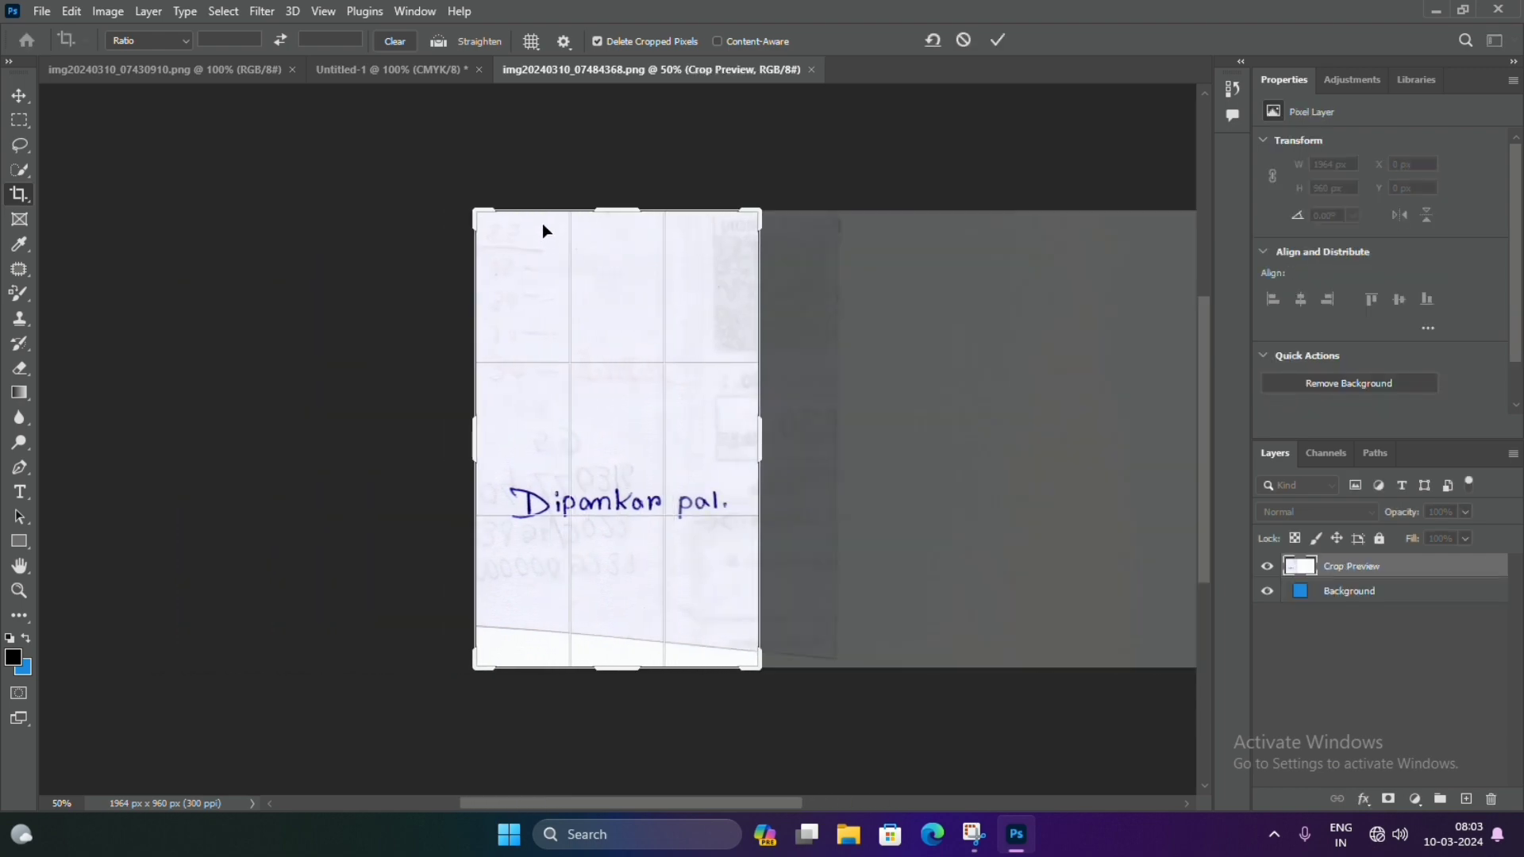
{"action": "left_click_drag", "start_coordinate": [622, 209], "coordinate": [627, 324]}
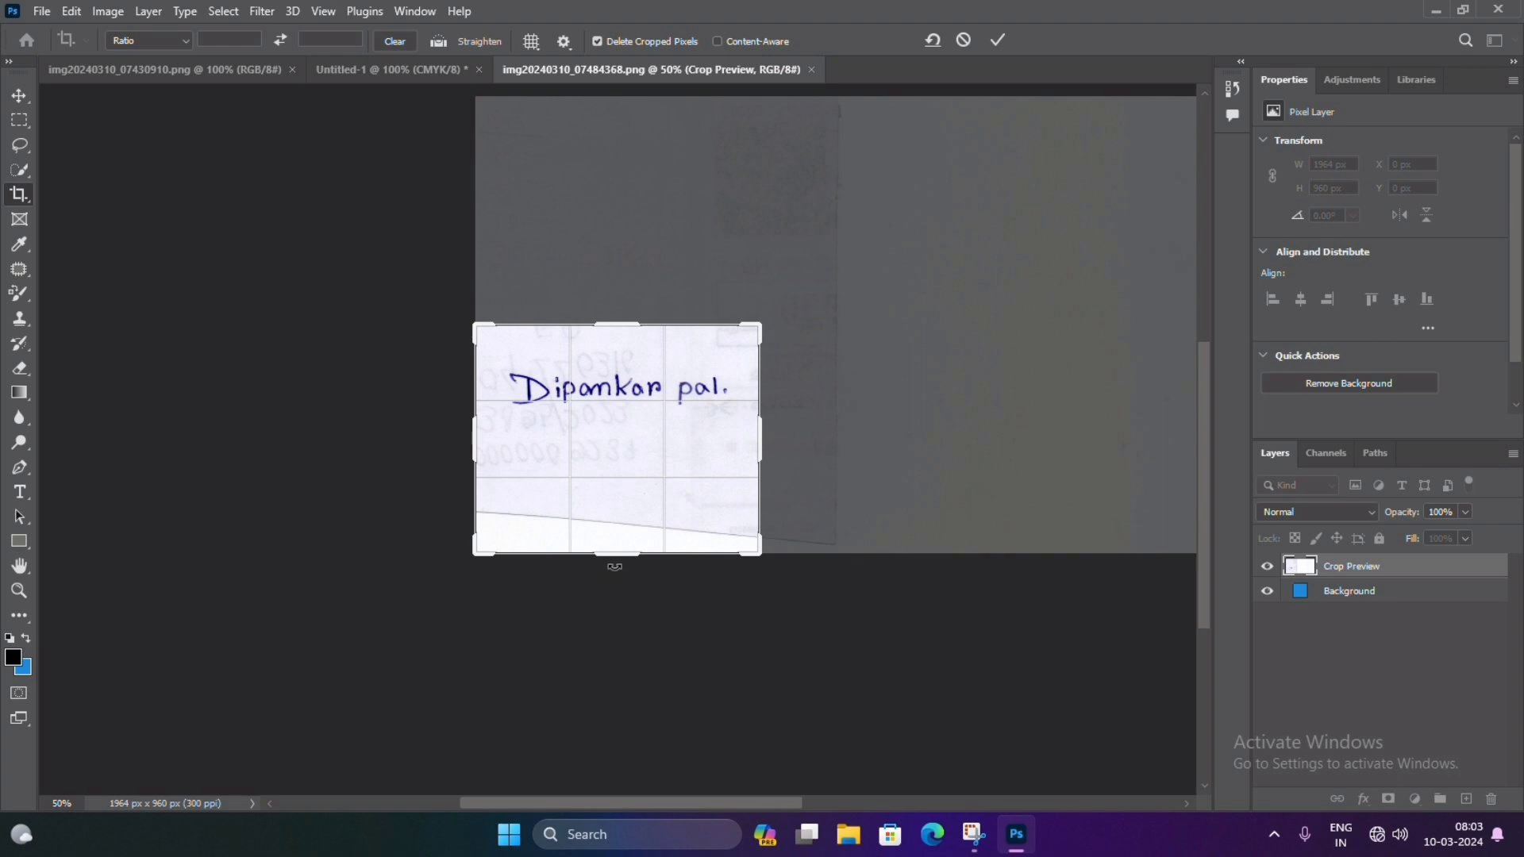
Crop the page to the 596×176 px signature and export it as a JPG named 'signatur'
{"action": "key", "text": "Return"}
{"action": "right_click", "coordinate": [1344, 565]}
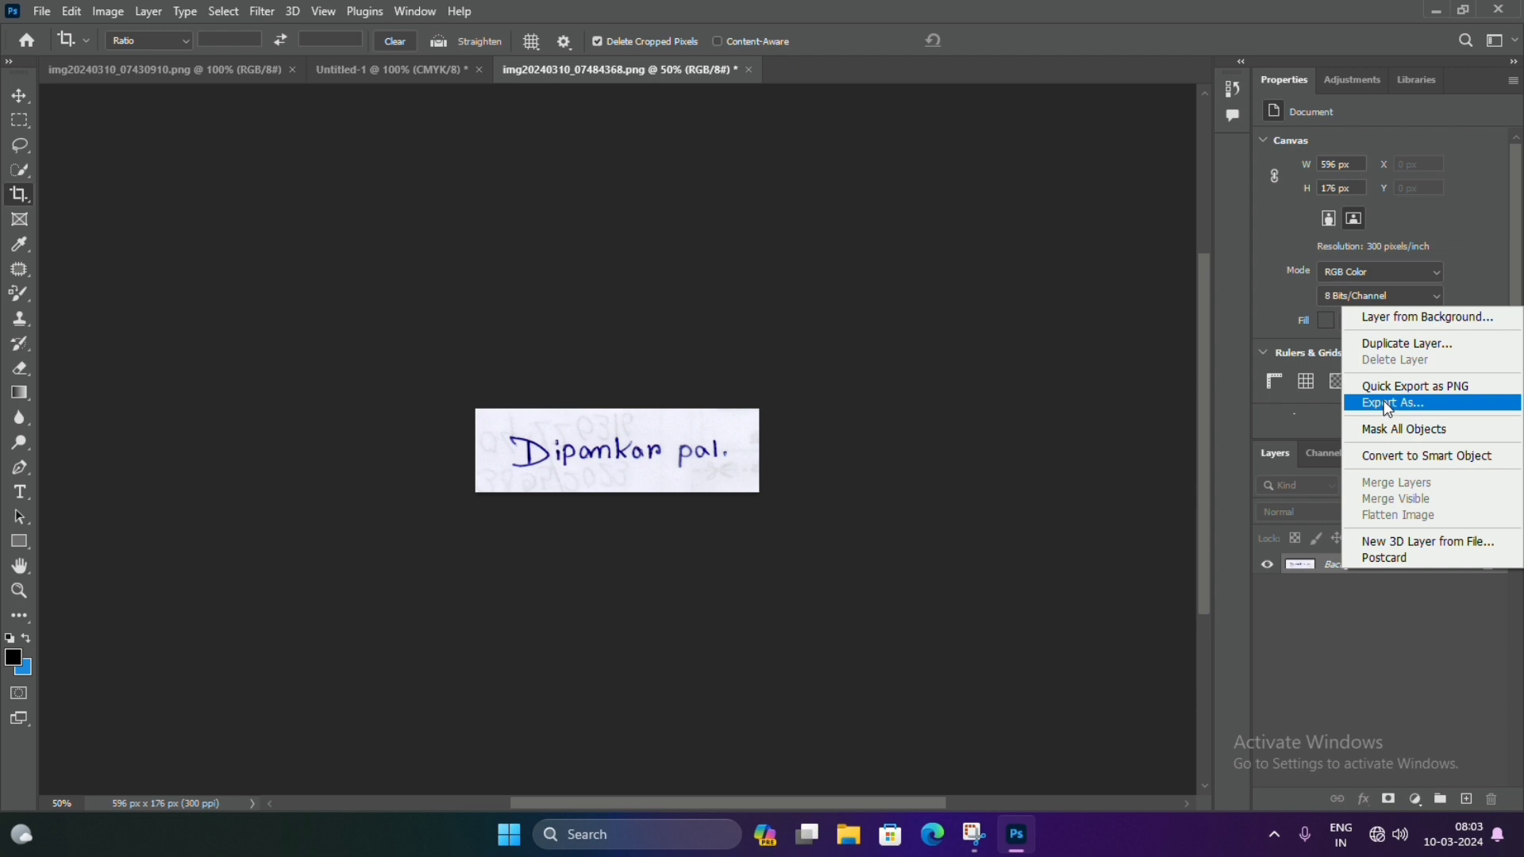
{"action": "left_click", "coordinate": [1387, 405]}
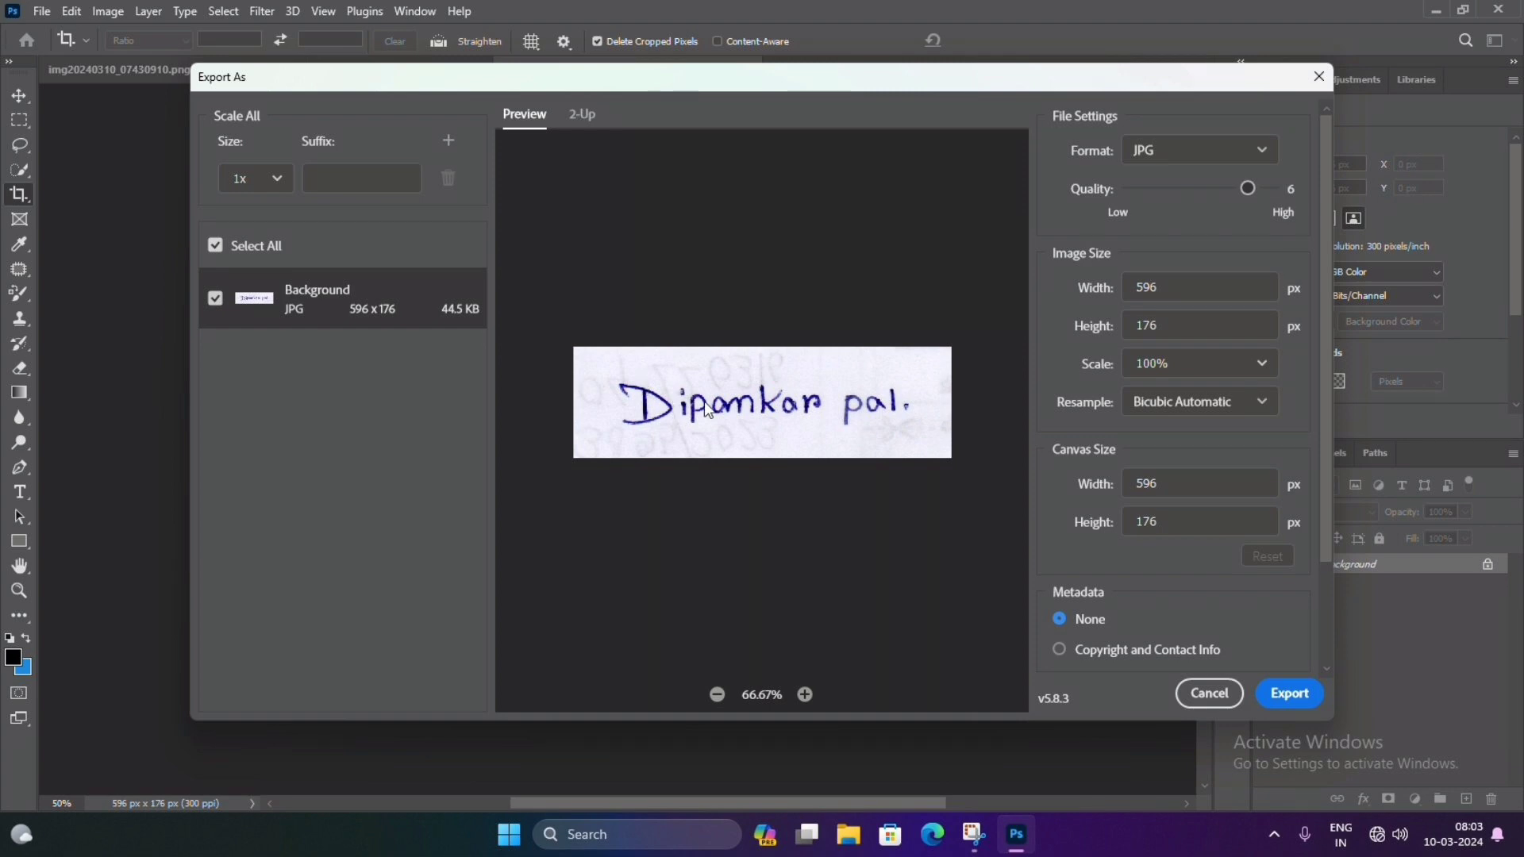
{"action": "left_click", "coordinate": [1289, 694]}
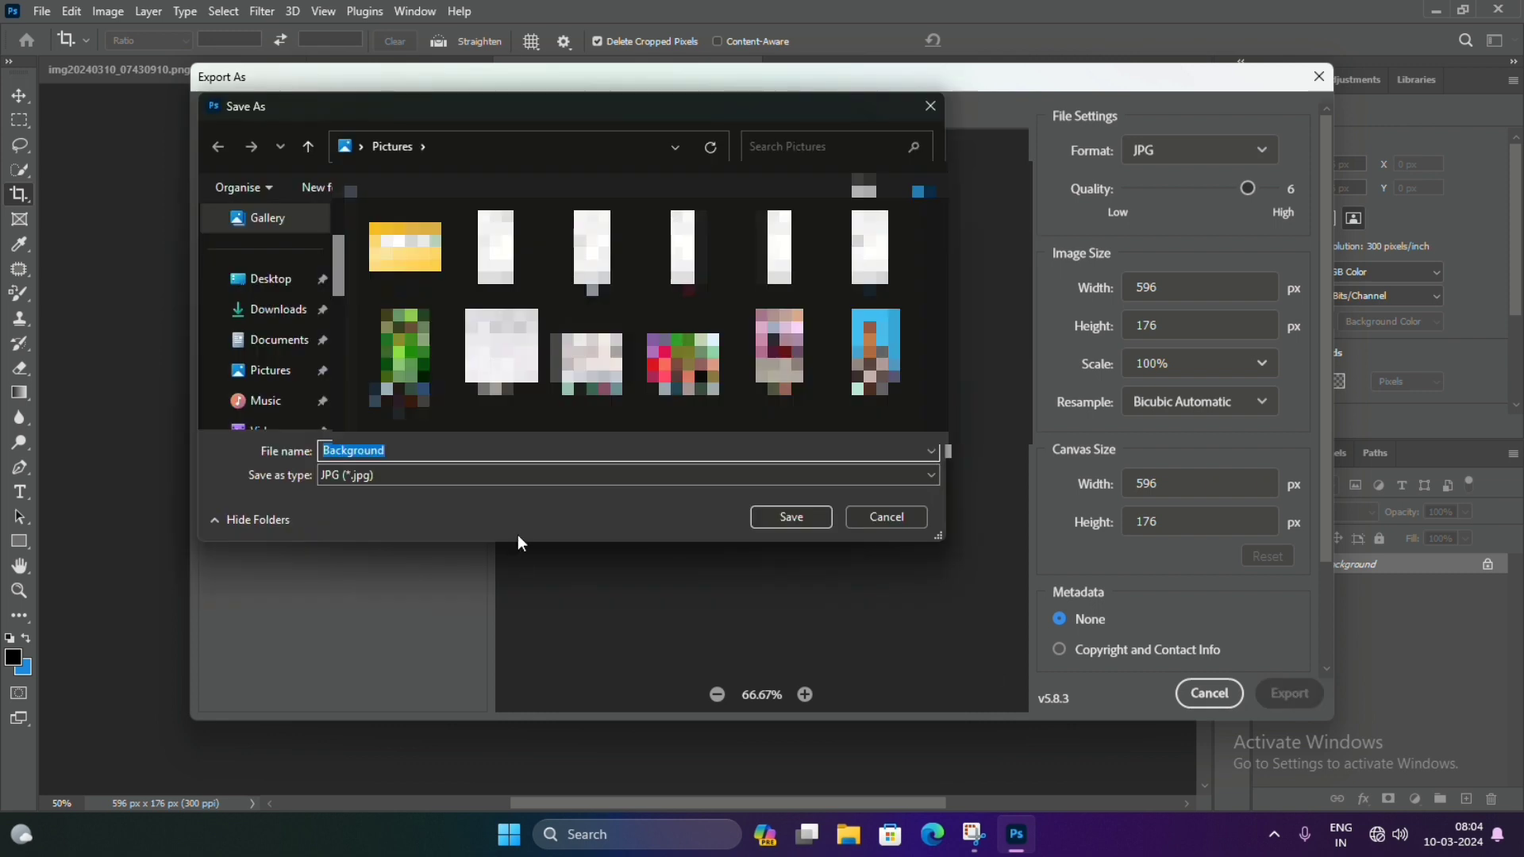
{"action": "type", "text": "si"}
{"action": "type", "text": "gnatur"}
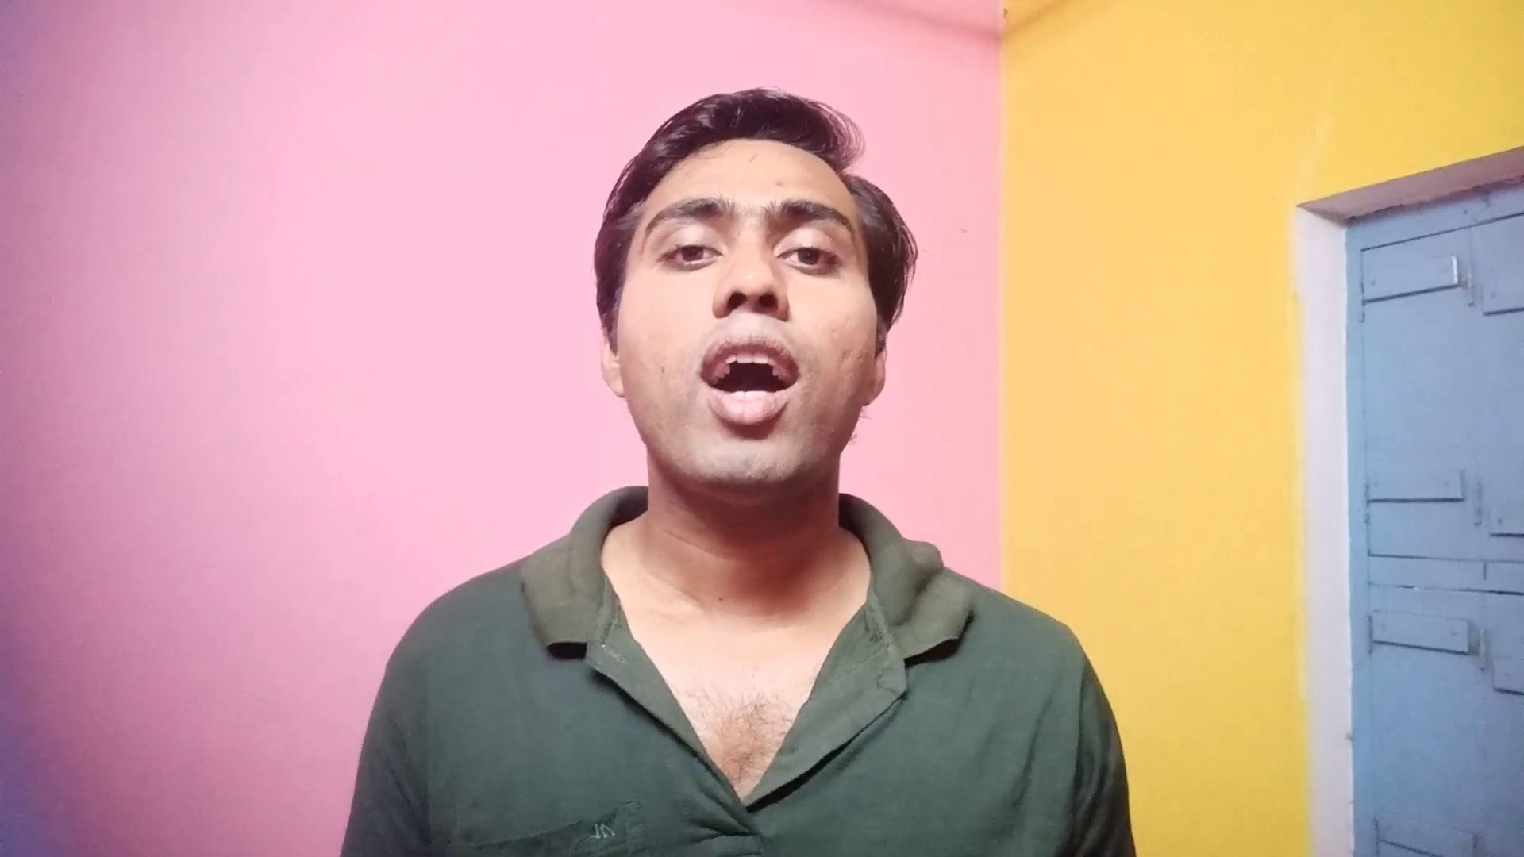